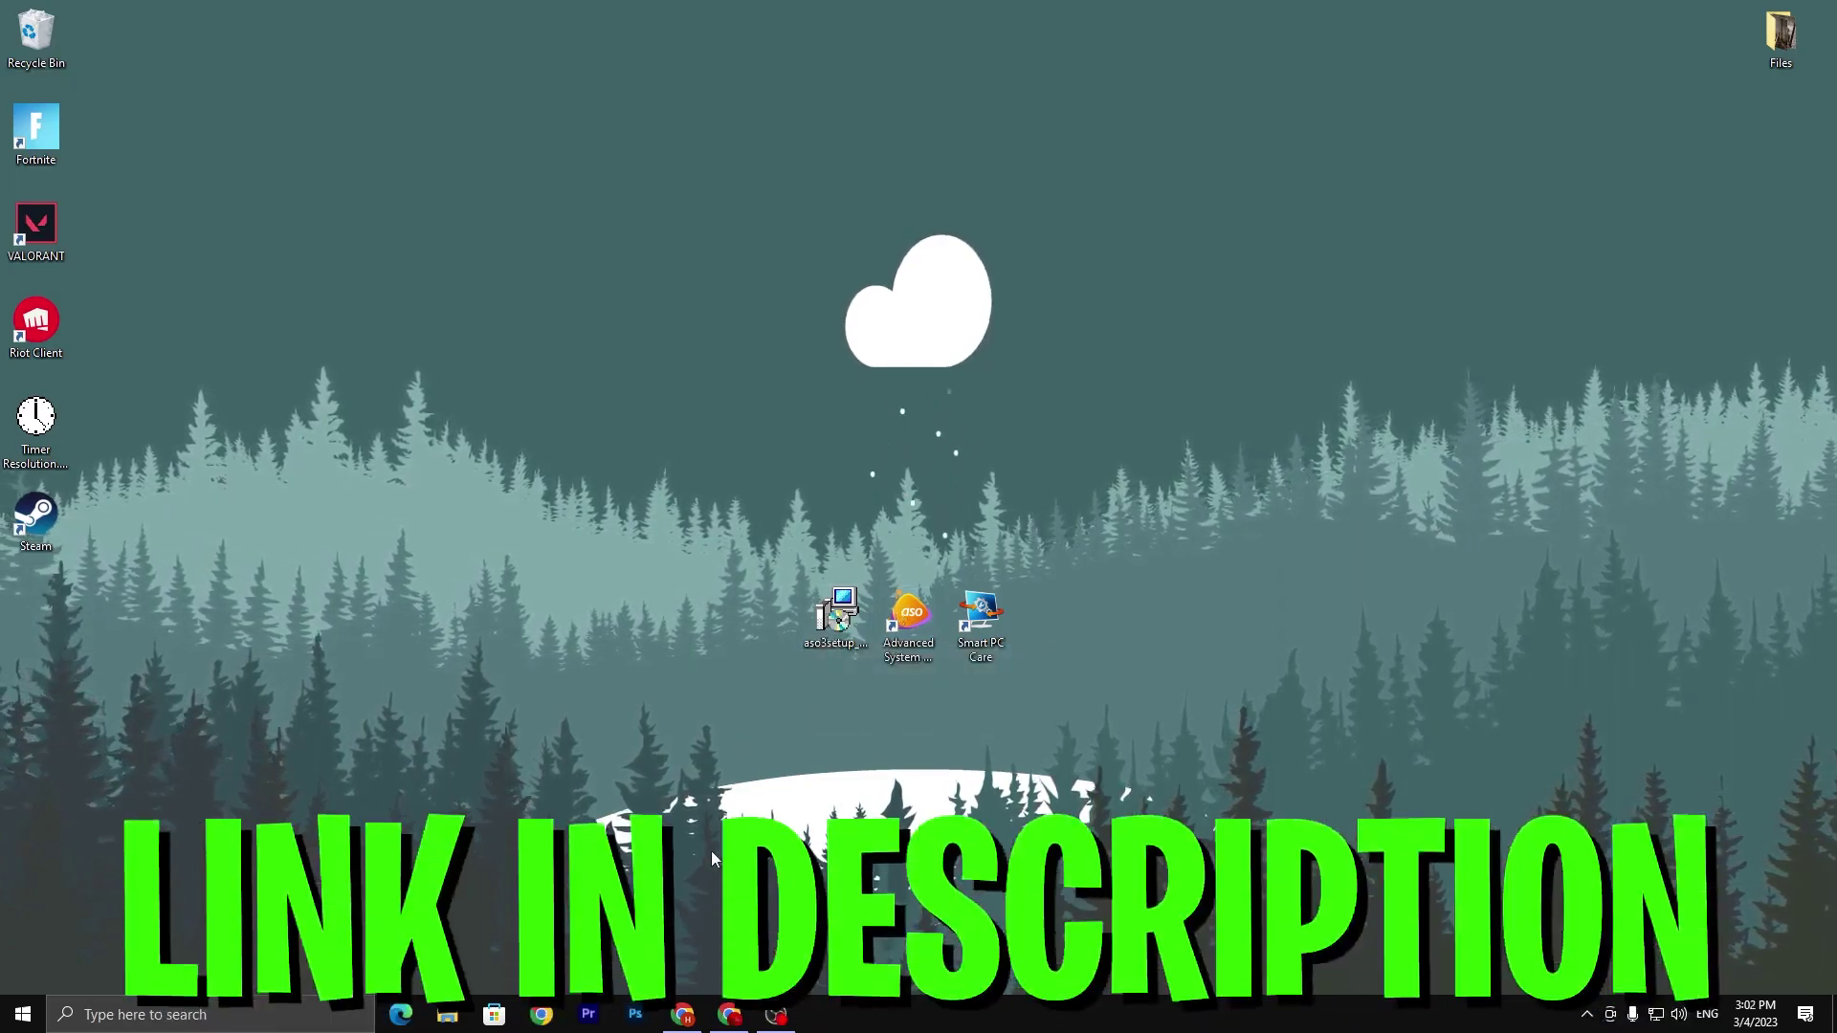
Search UPTO Packs for 'Advance System Optimizer', open the article and scroll to its download section.
click(731, 1017)
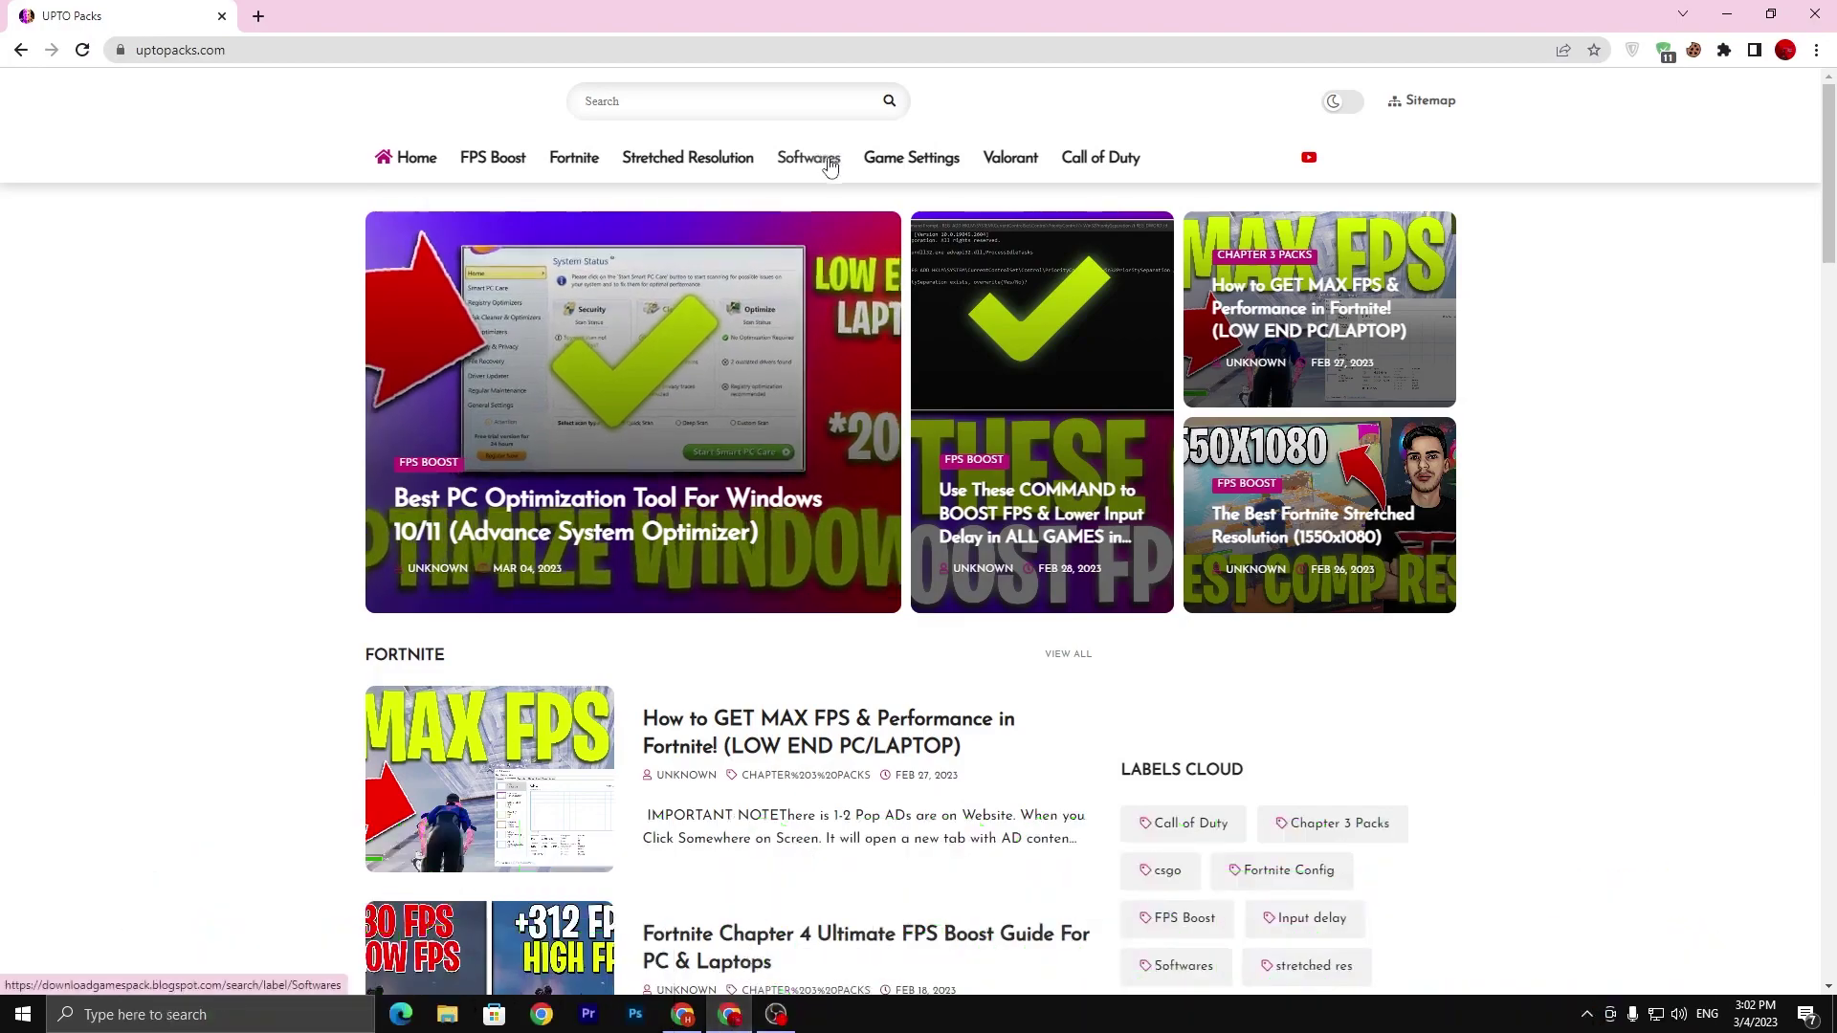
click(667, 107)
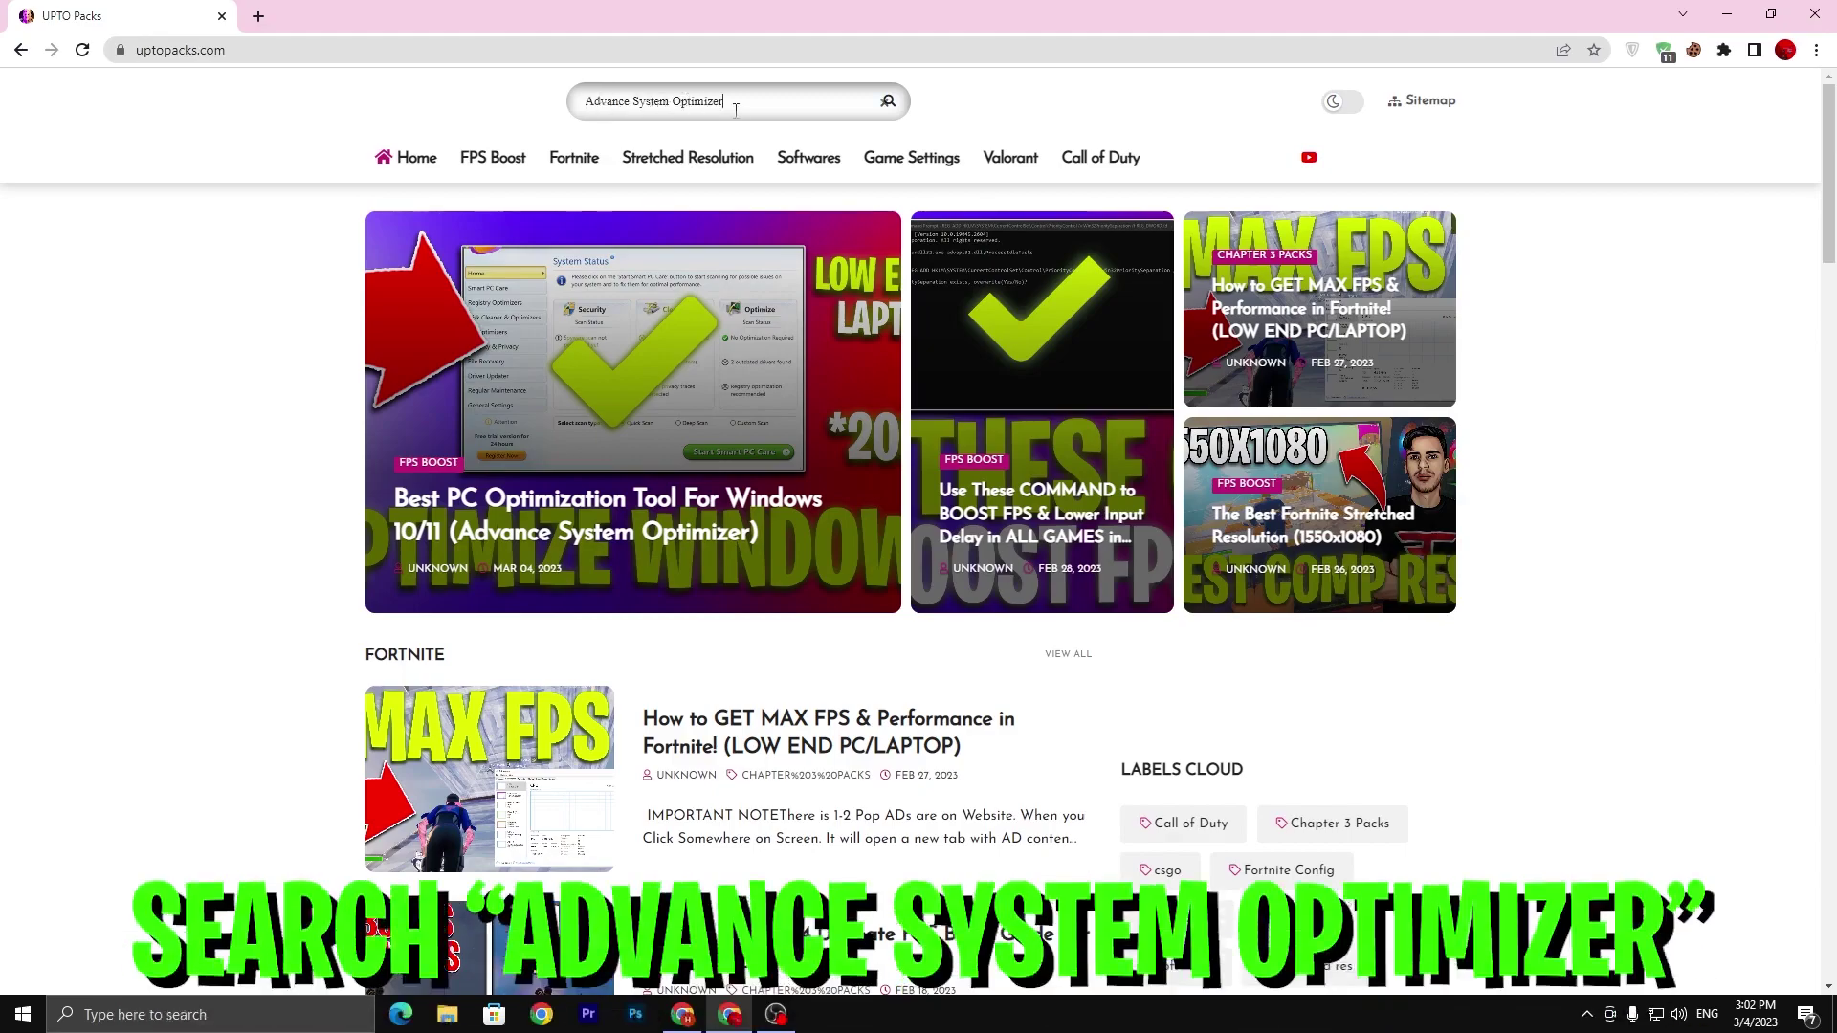
key(Return)
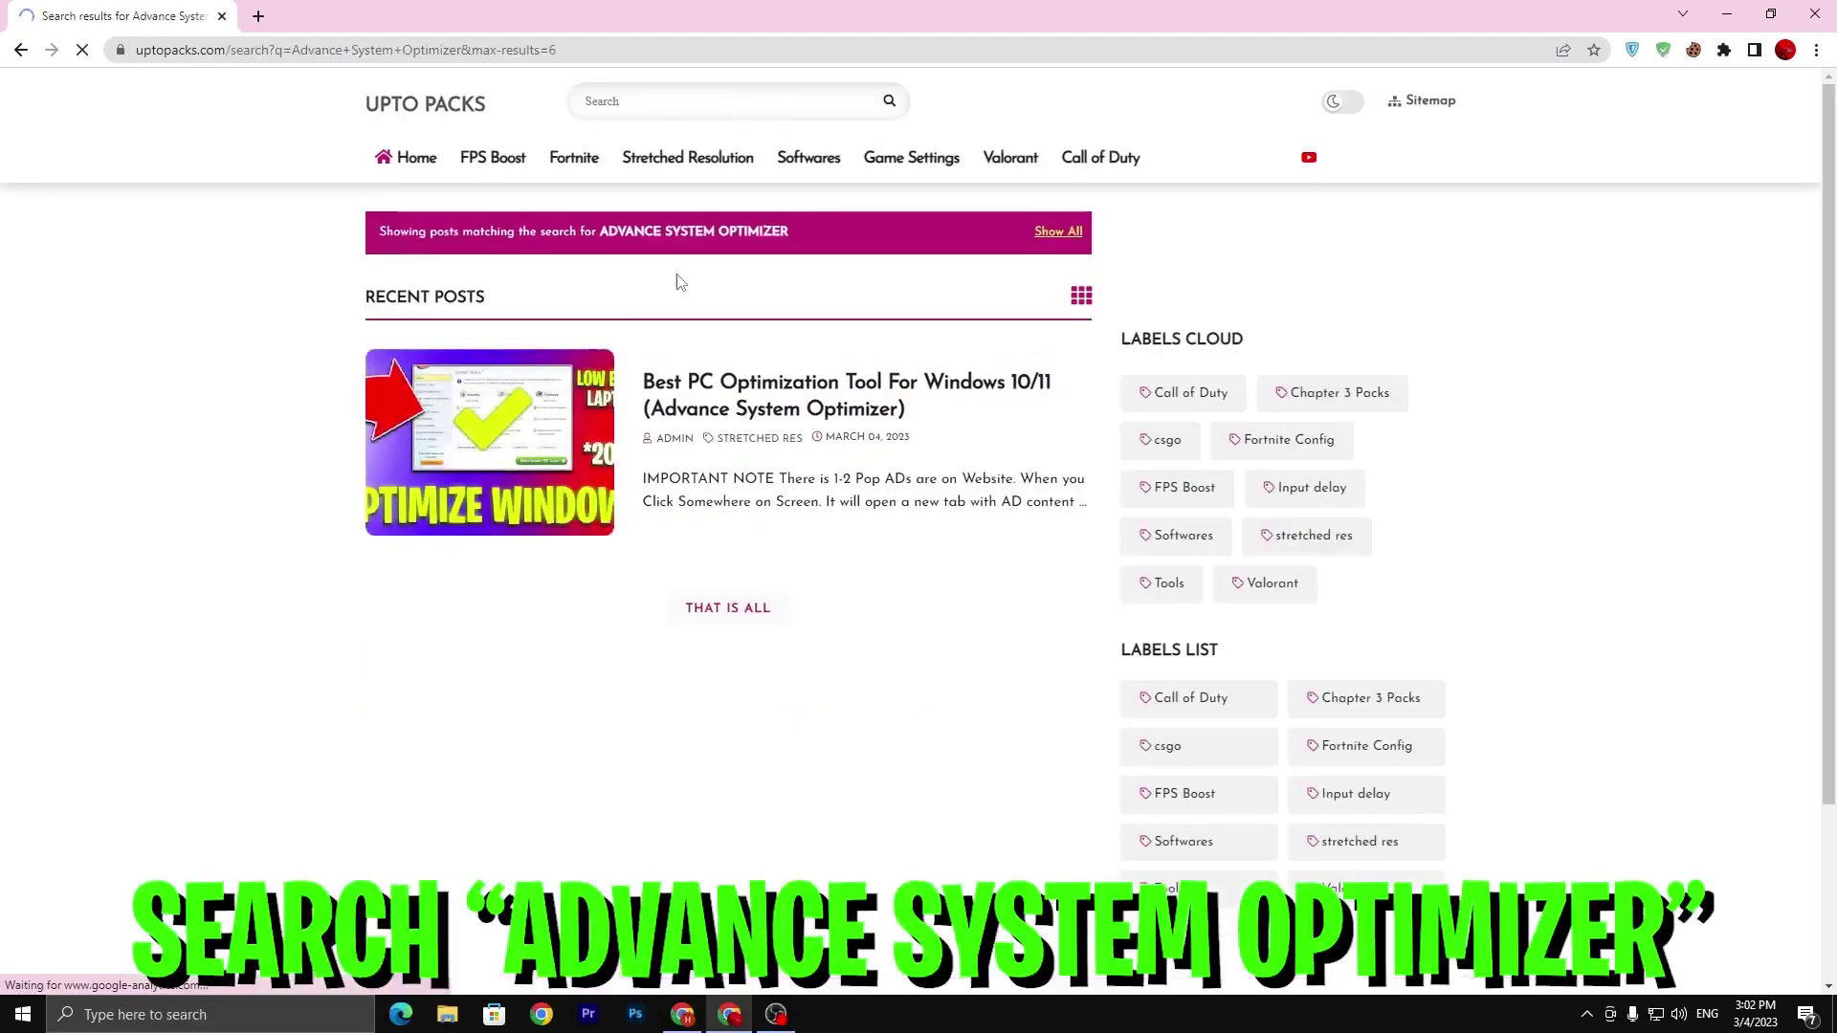
click(808, 160)
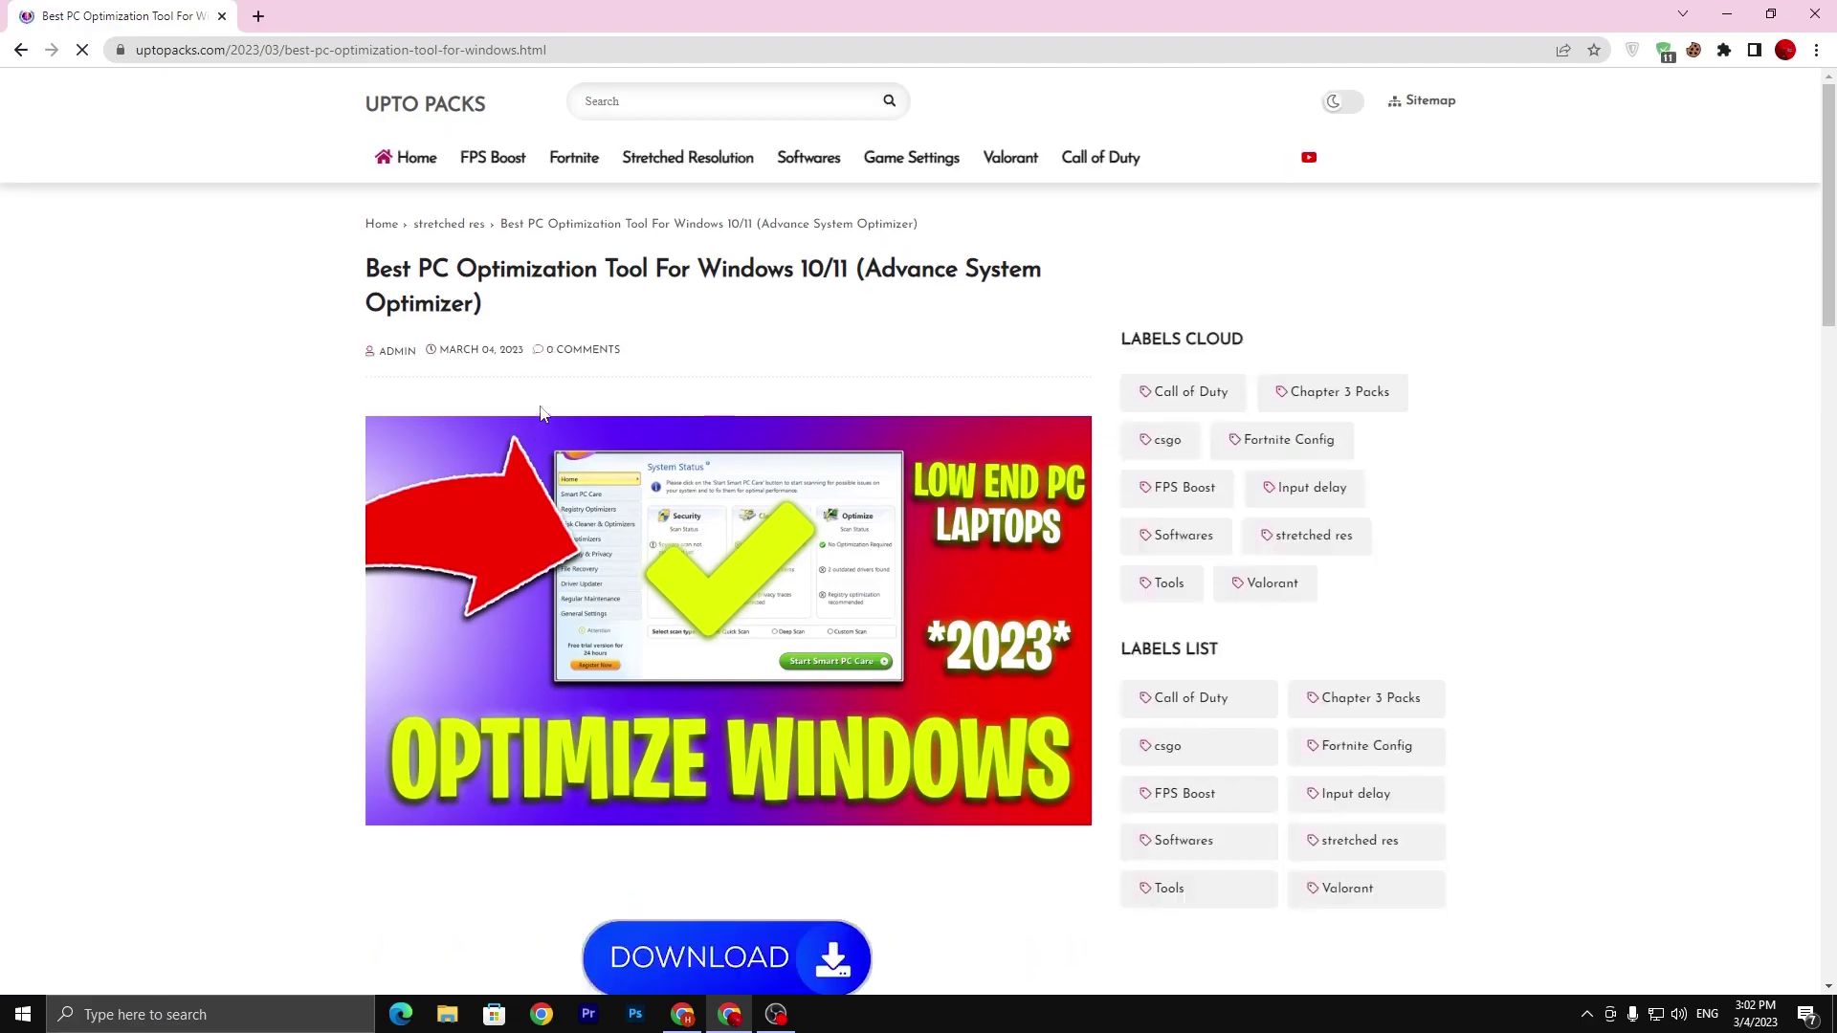
scroll(541, 413, down, 10)
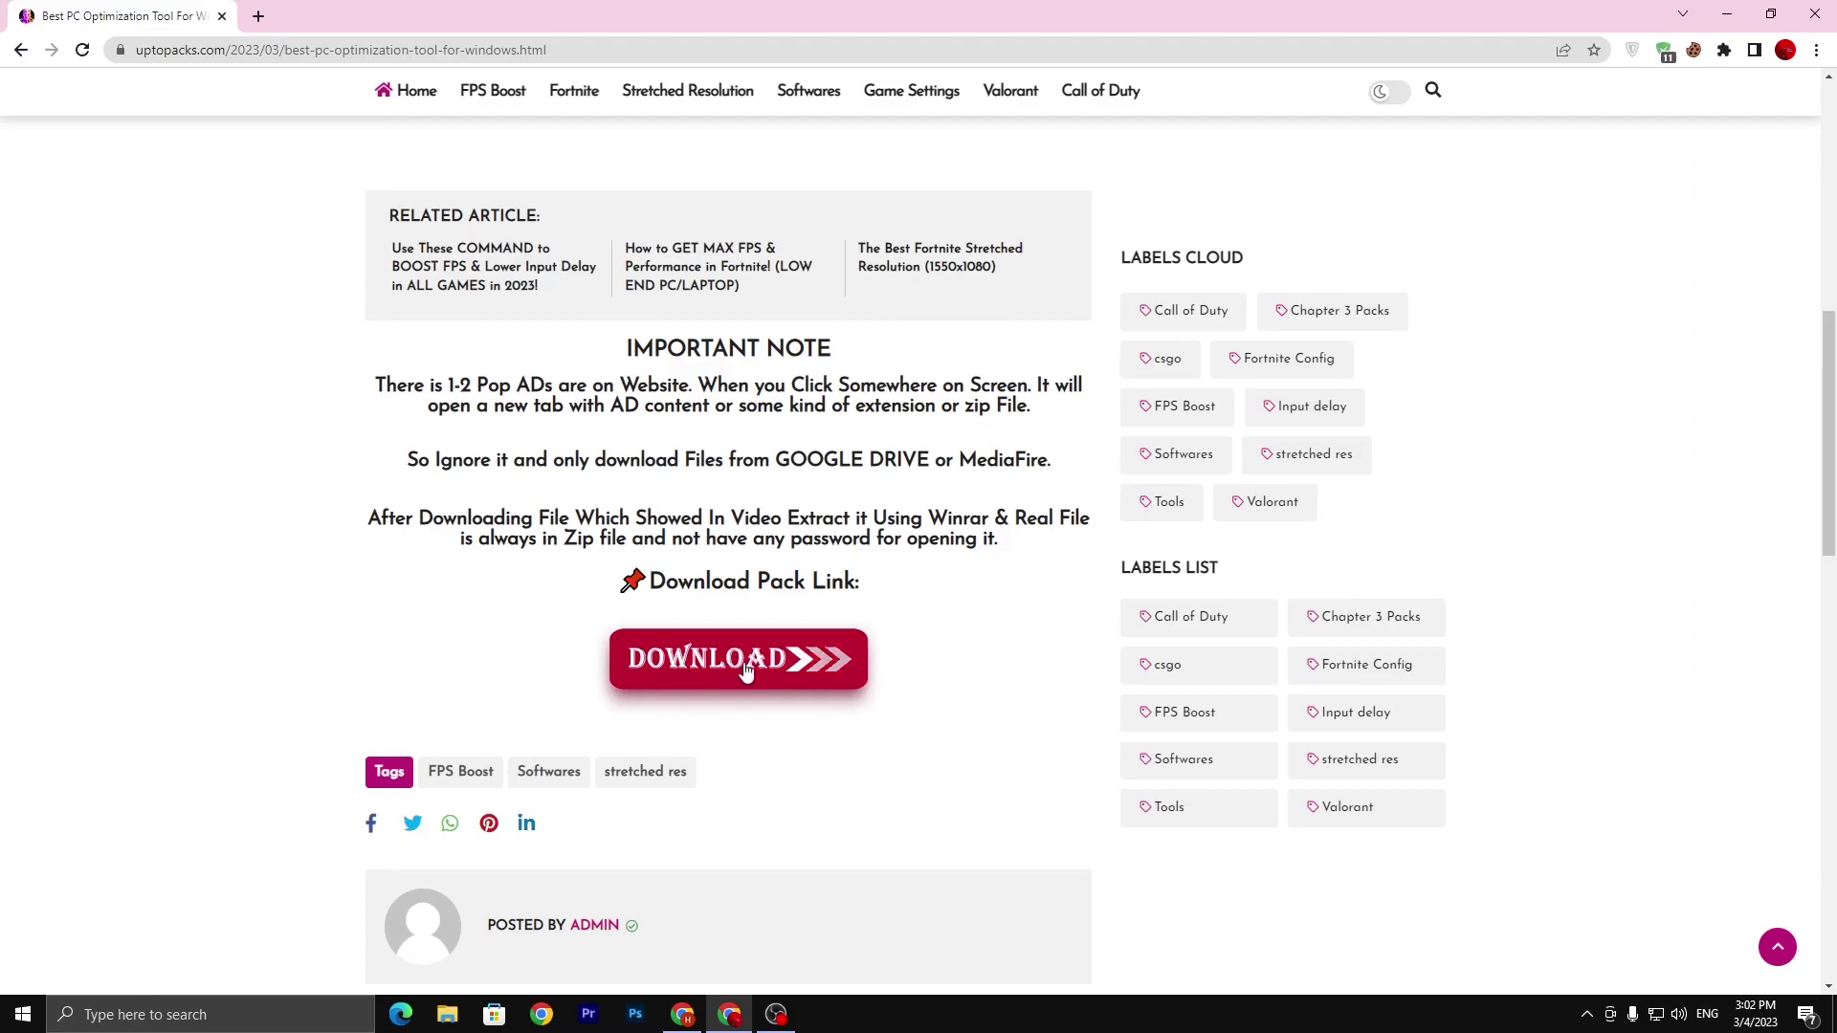
Follow the DOWNLOAD link, close the YouTube subscribe tab, and unlock the Rekonise link to MediaFire.
click(745, 669)
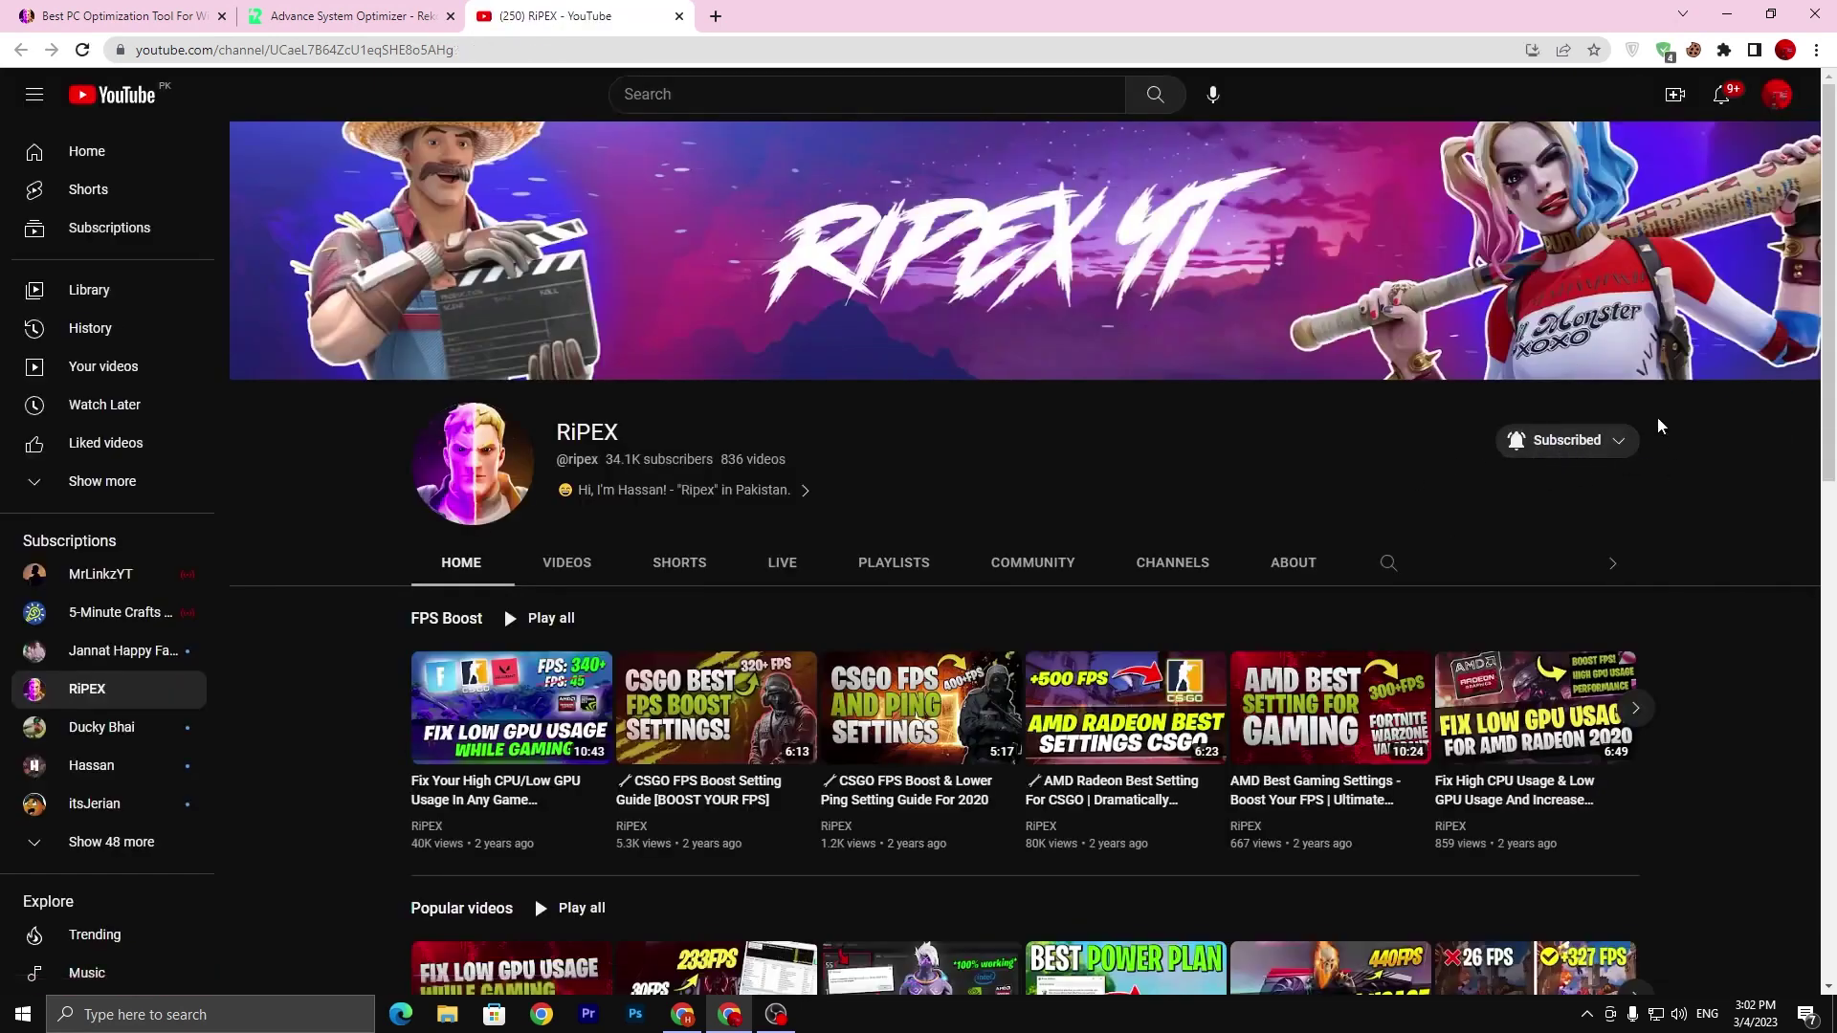
click(678, 15)
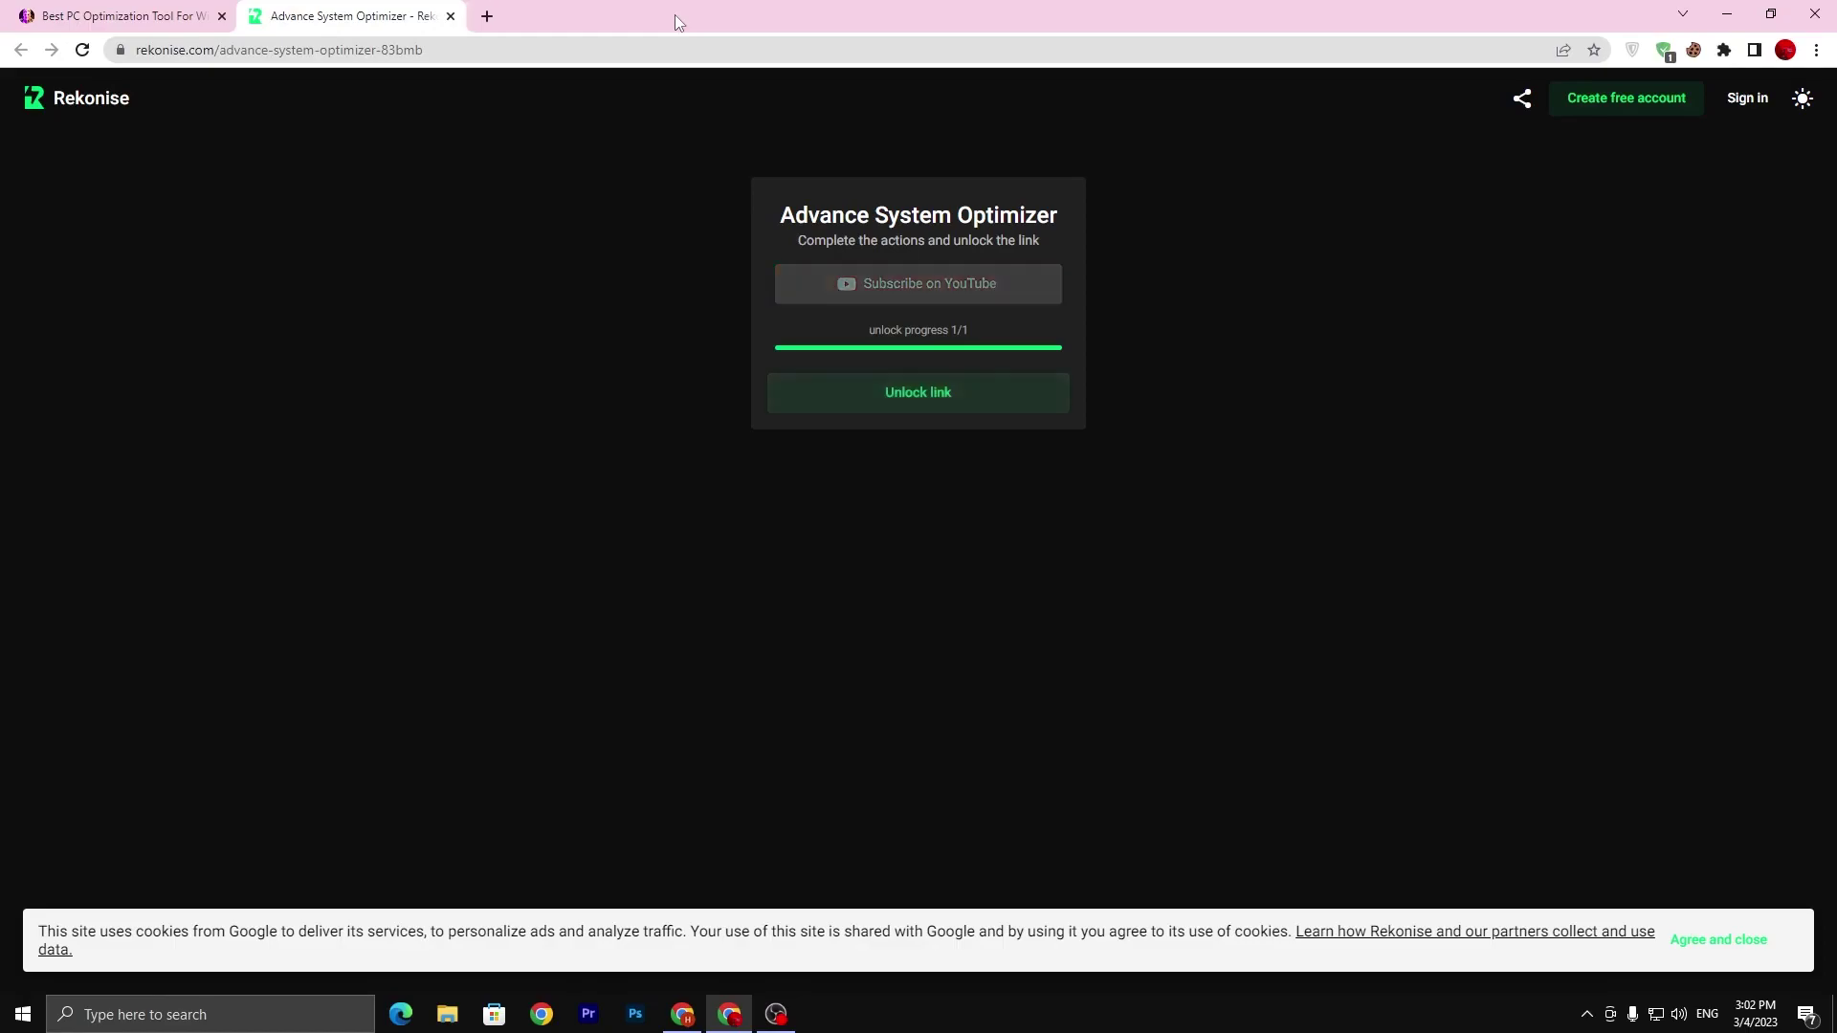
click(931, 406)
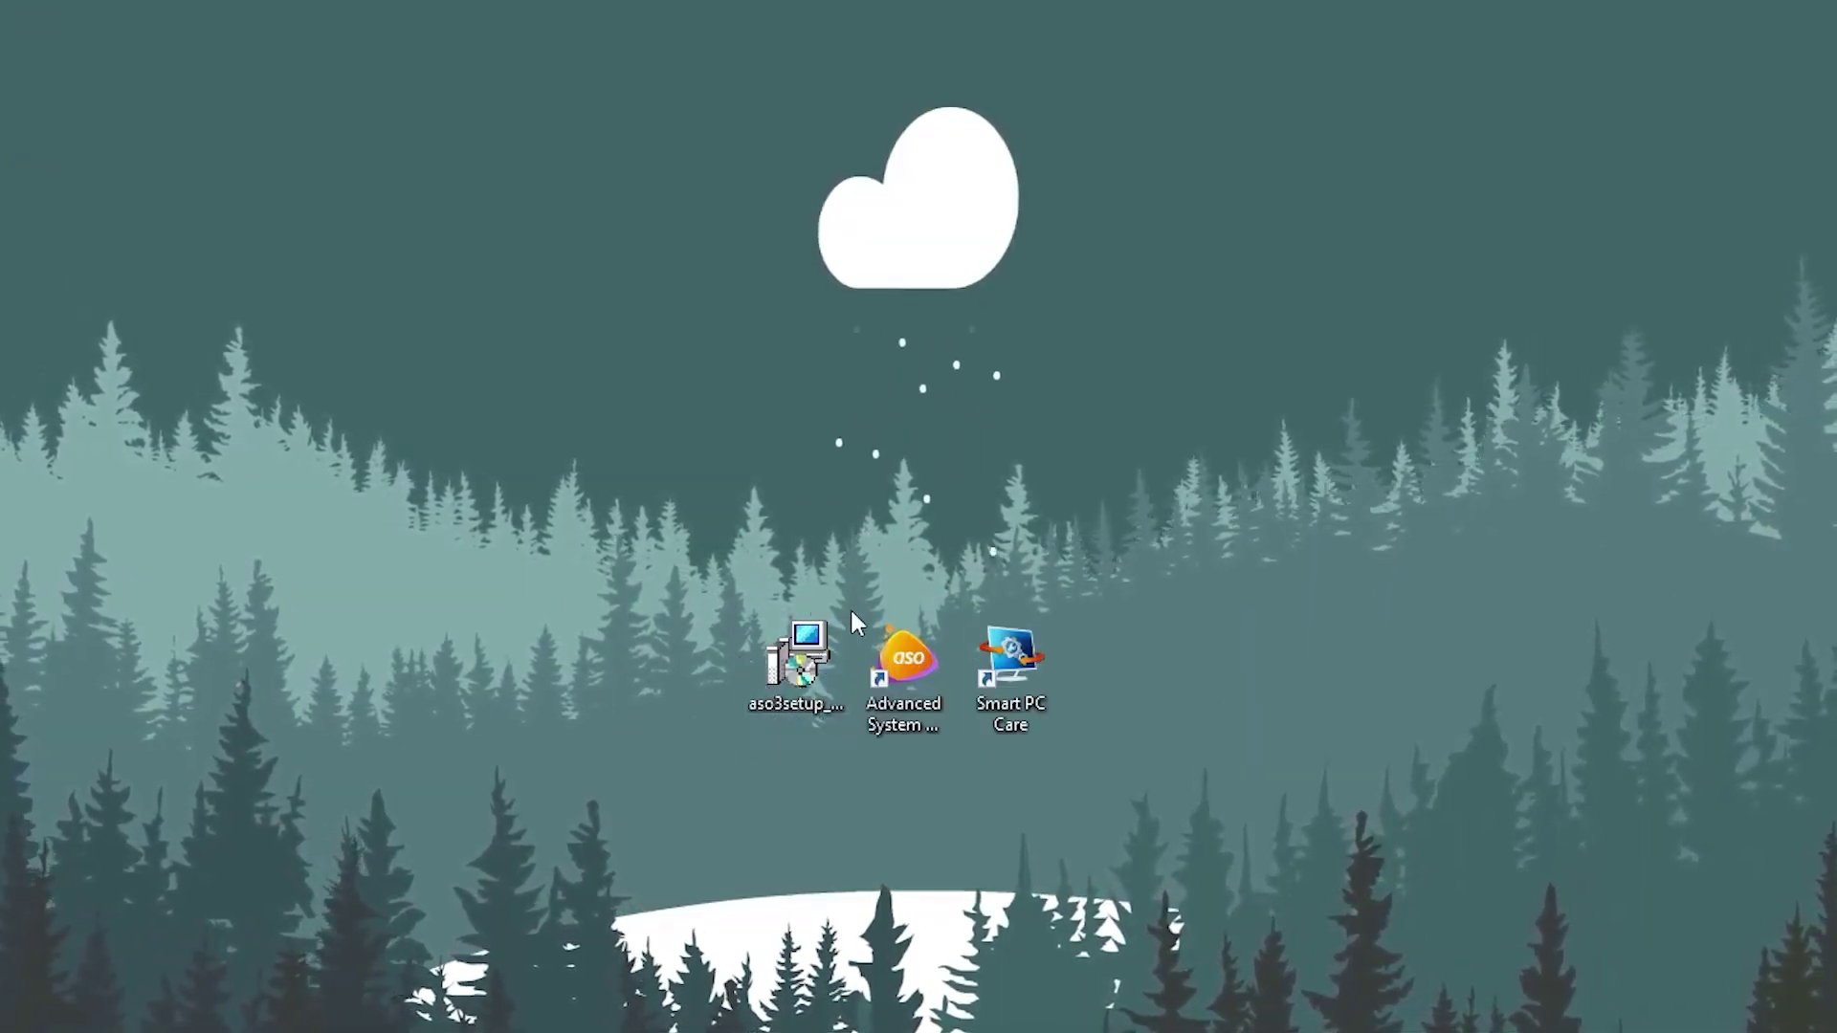
Run aso3setup, cancel out of its wizard, and start Advanced System Optimizer from its desktop shortcut.
double_click(761, 652)
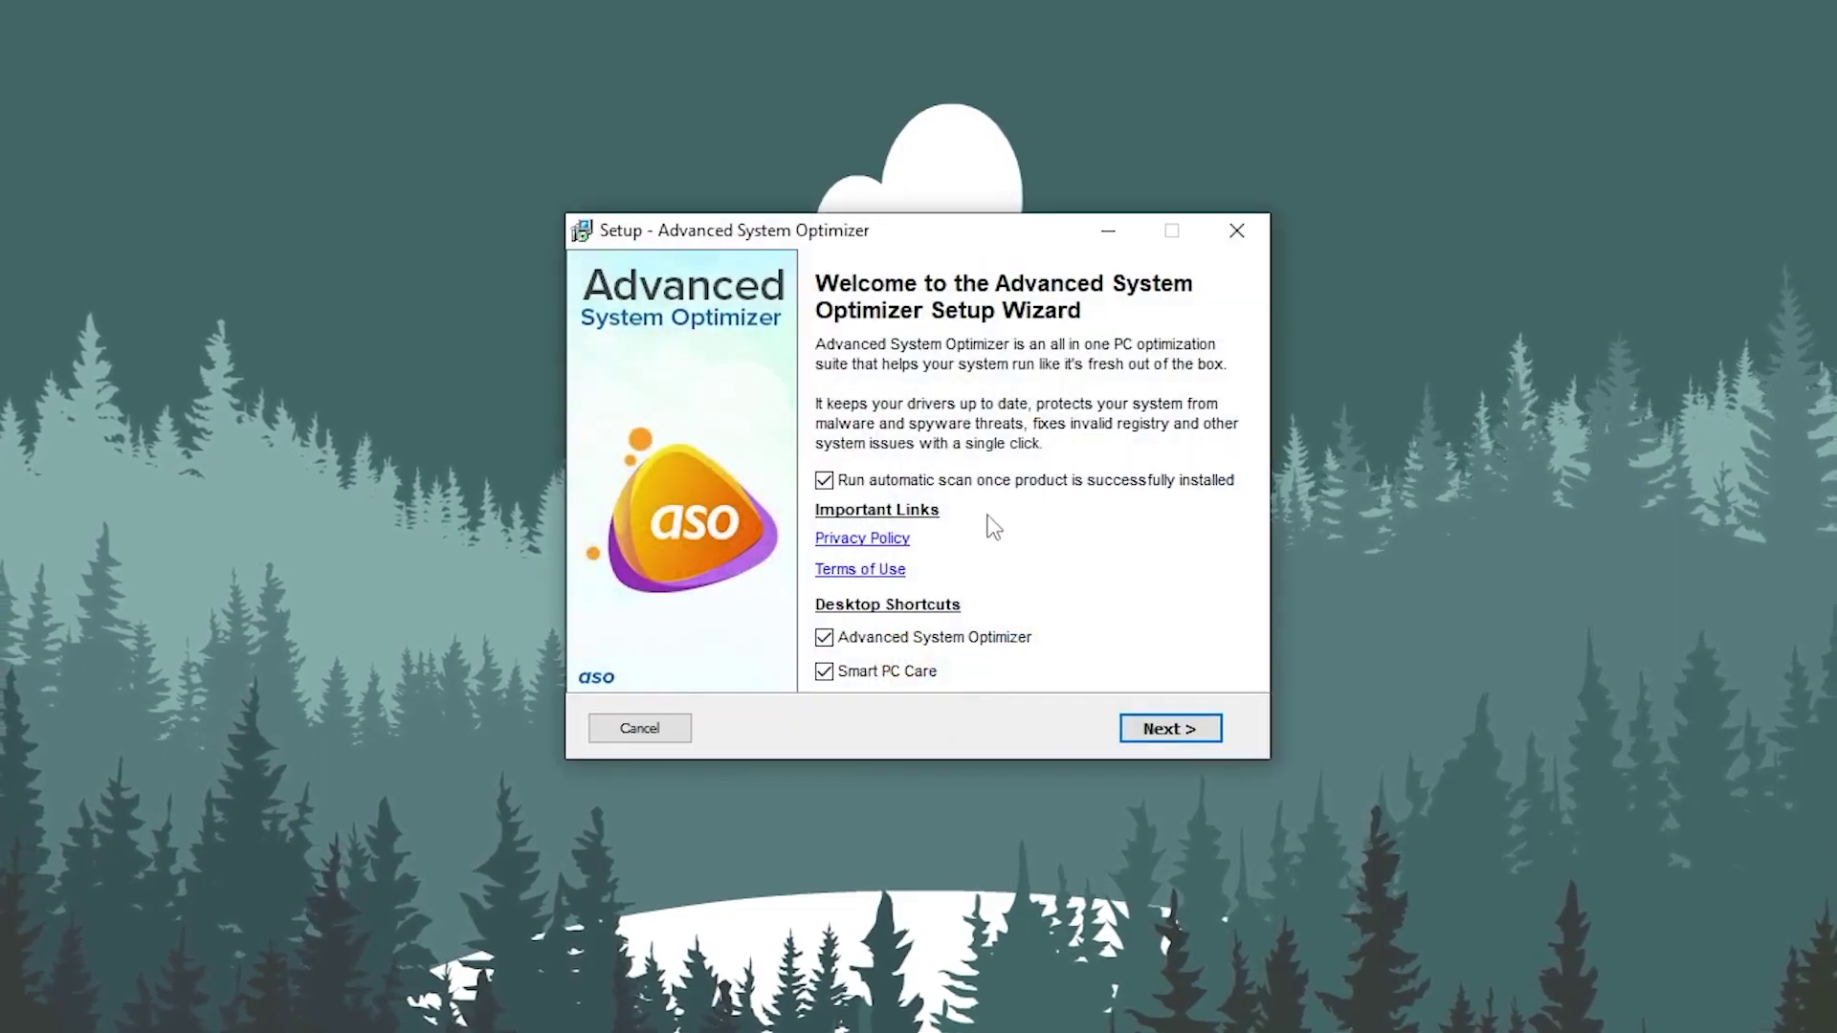
click(1236, 230)
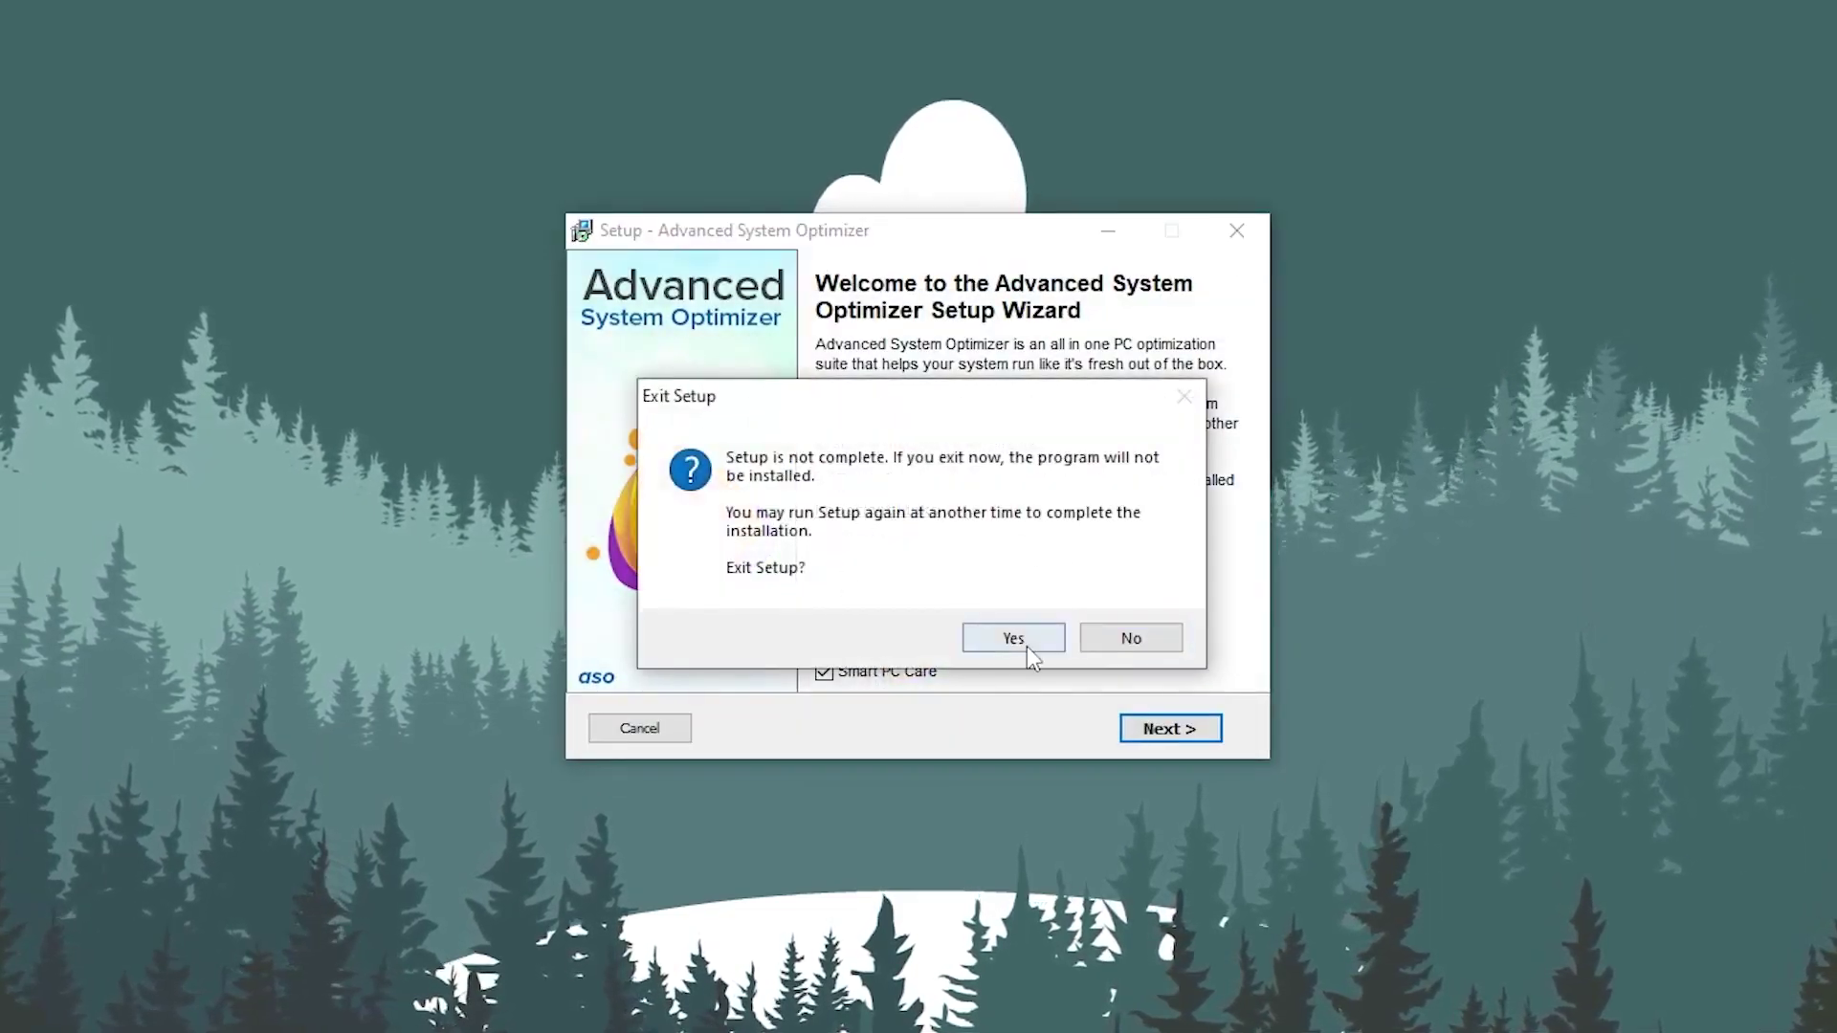
click(1017, 636)
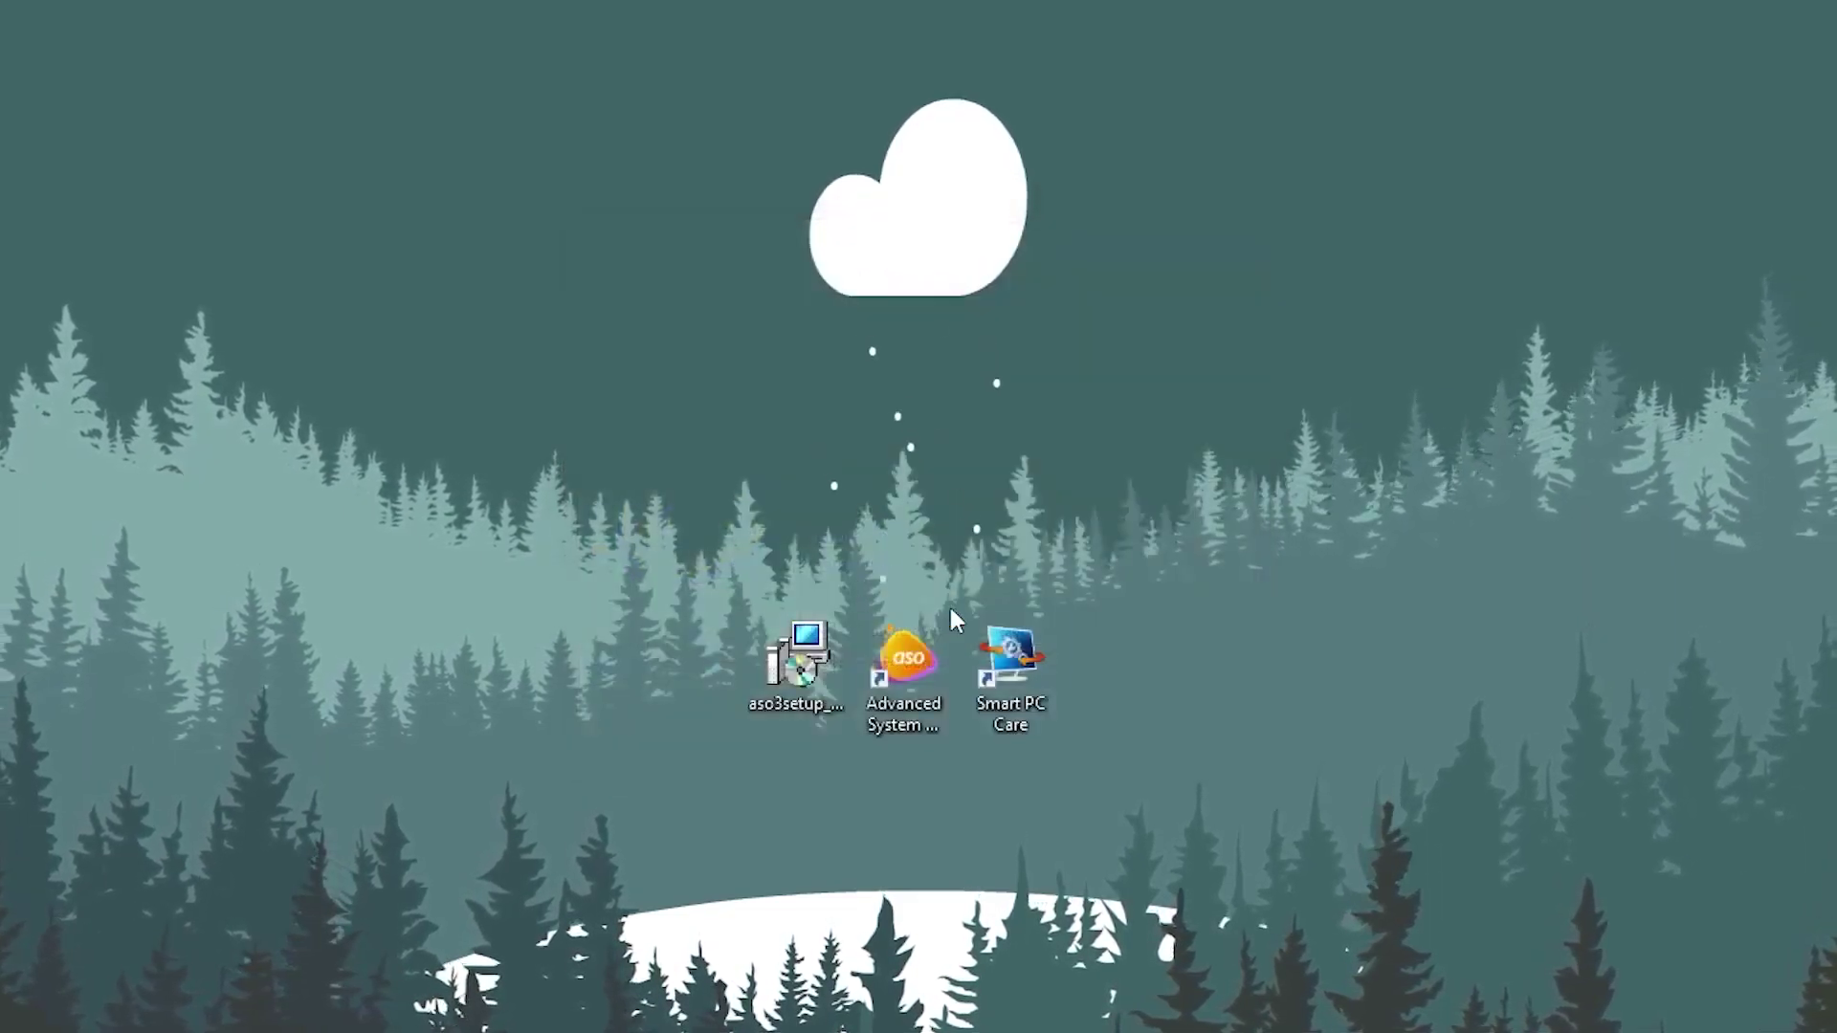
click(933, 713)
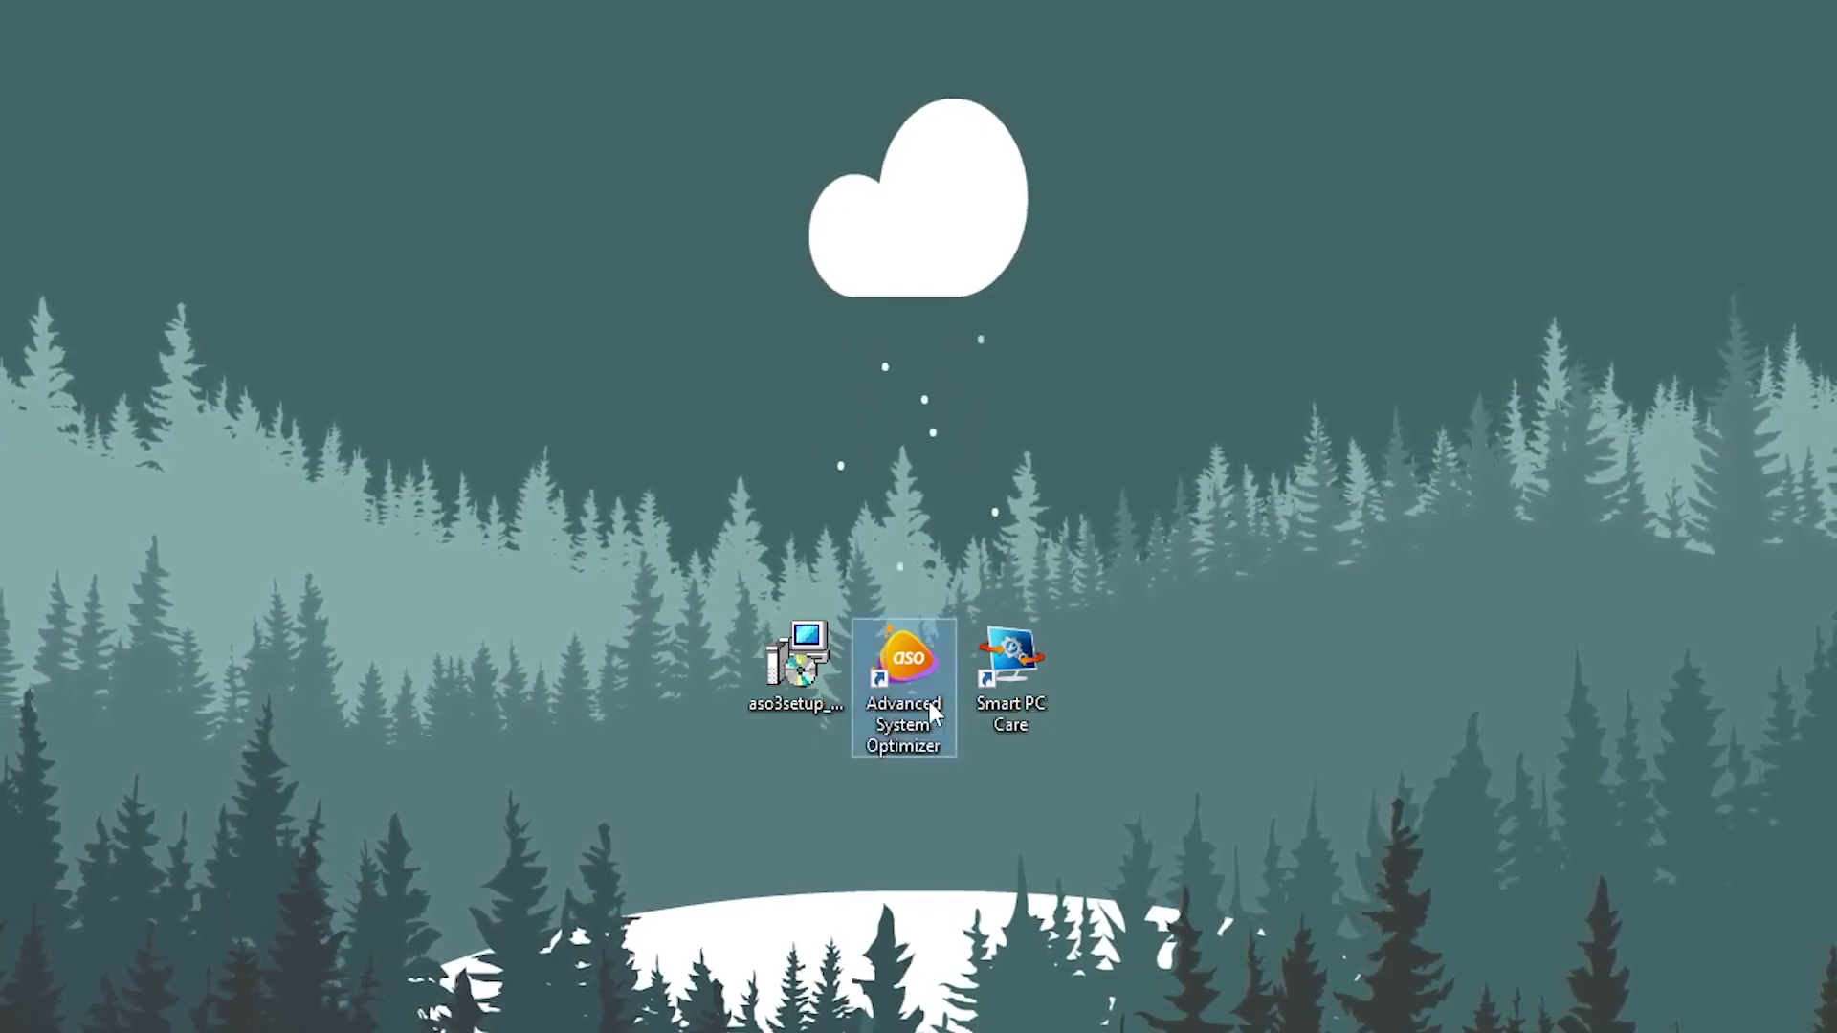
double_click(933, 713)
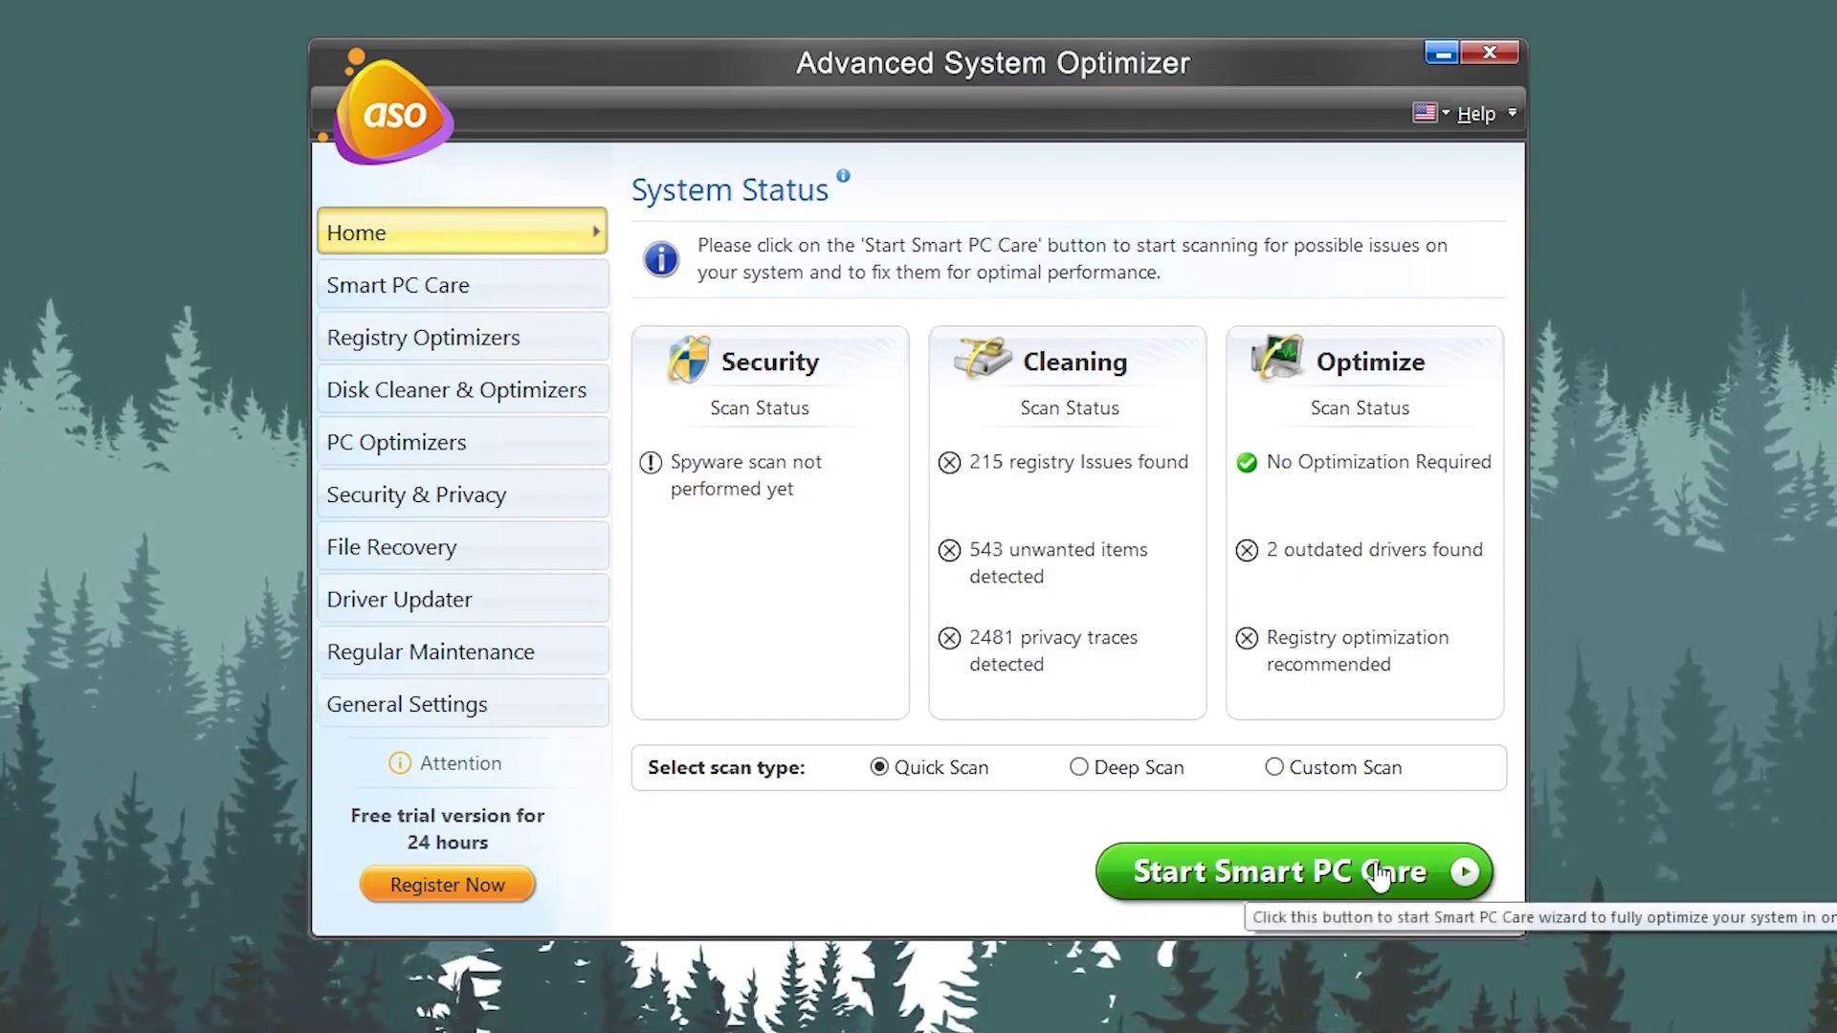
Start Smart PC Care and skip the registry/driver step, leaving the scan to finish.
click(1303, 880)
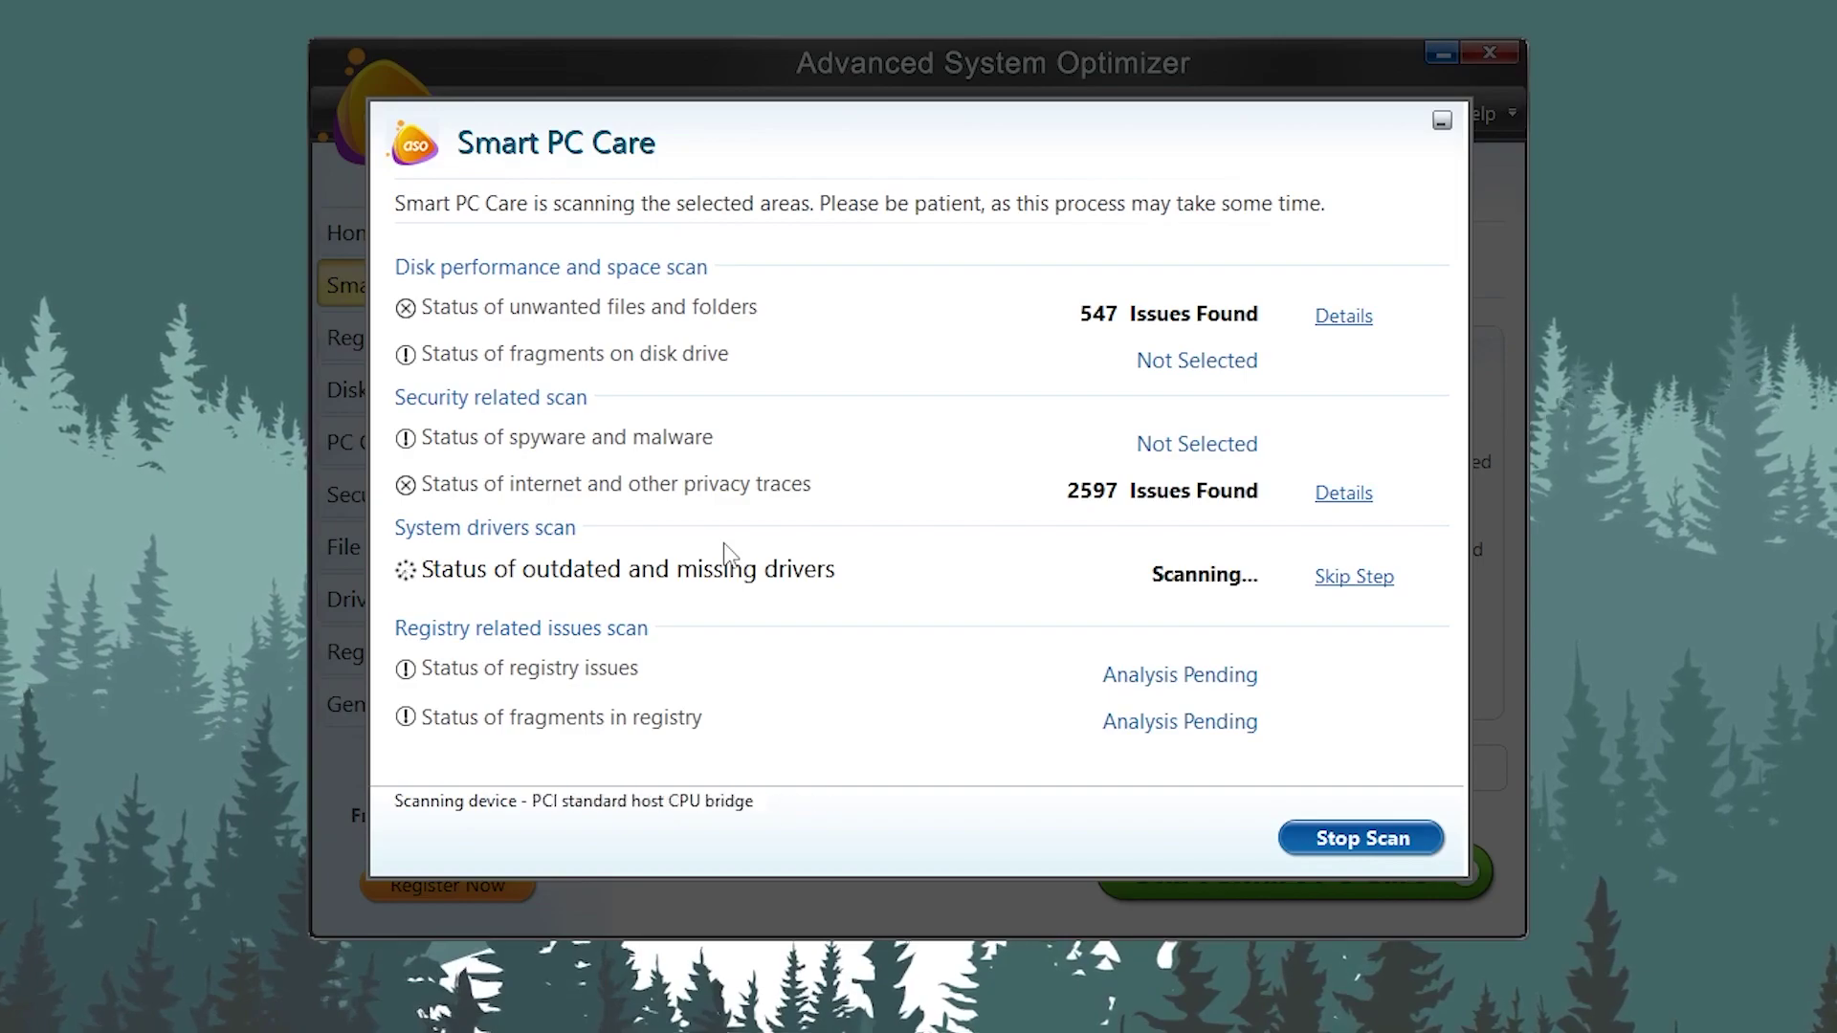
click(1366, 681)
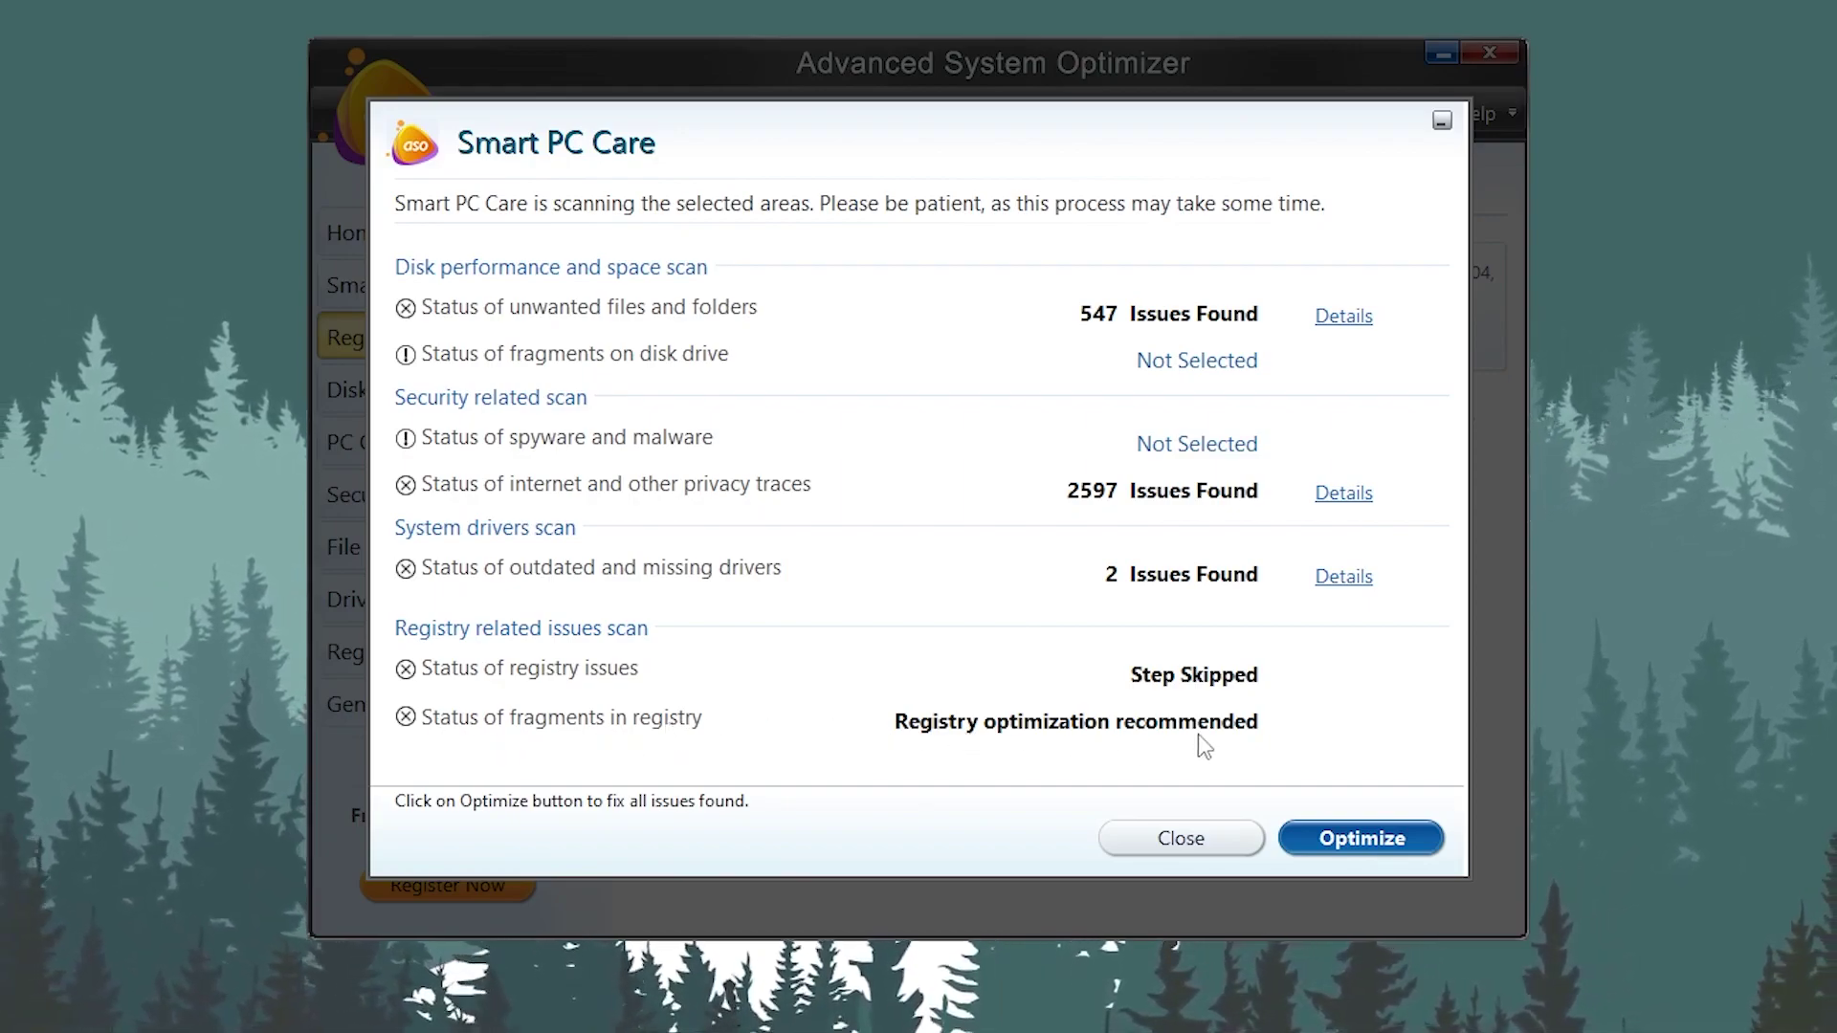
Optimize the scan results using the one-day Free Trial and accept the reboot prompt.
click(1366, 842)
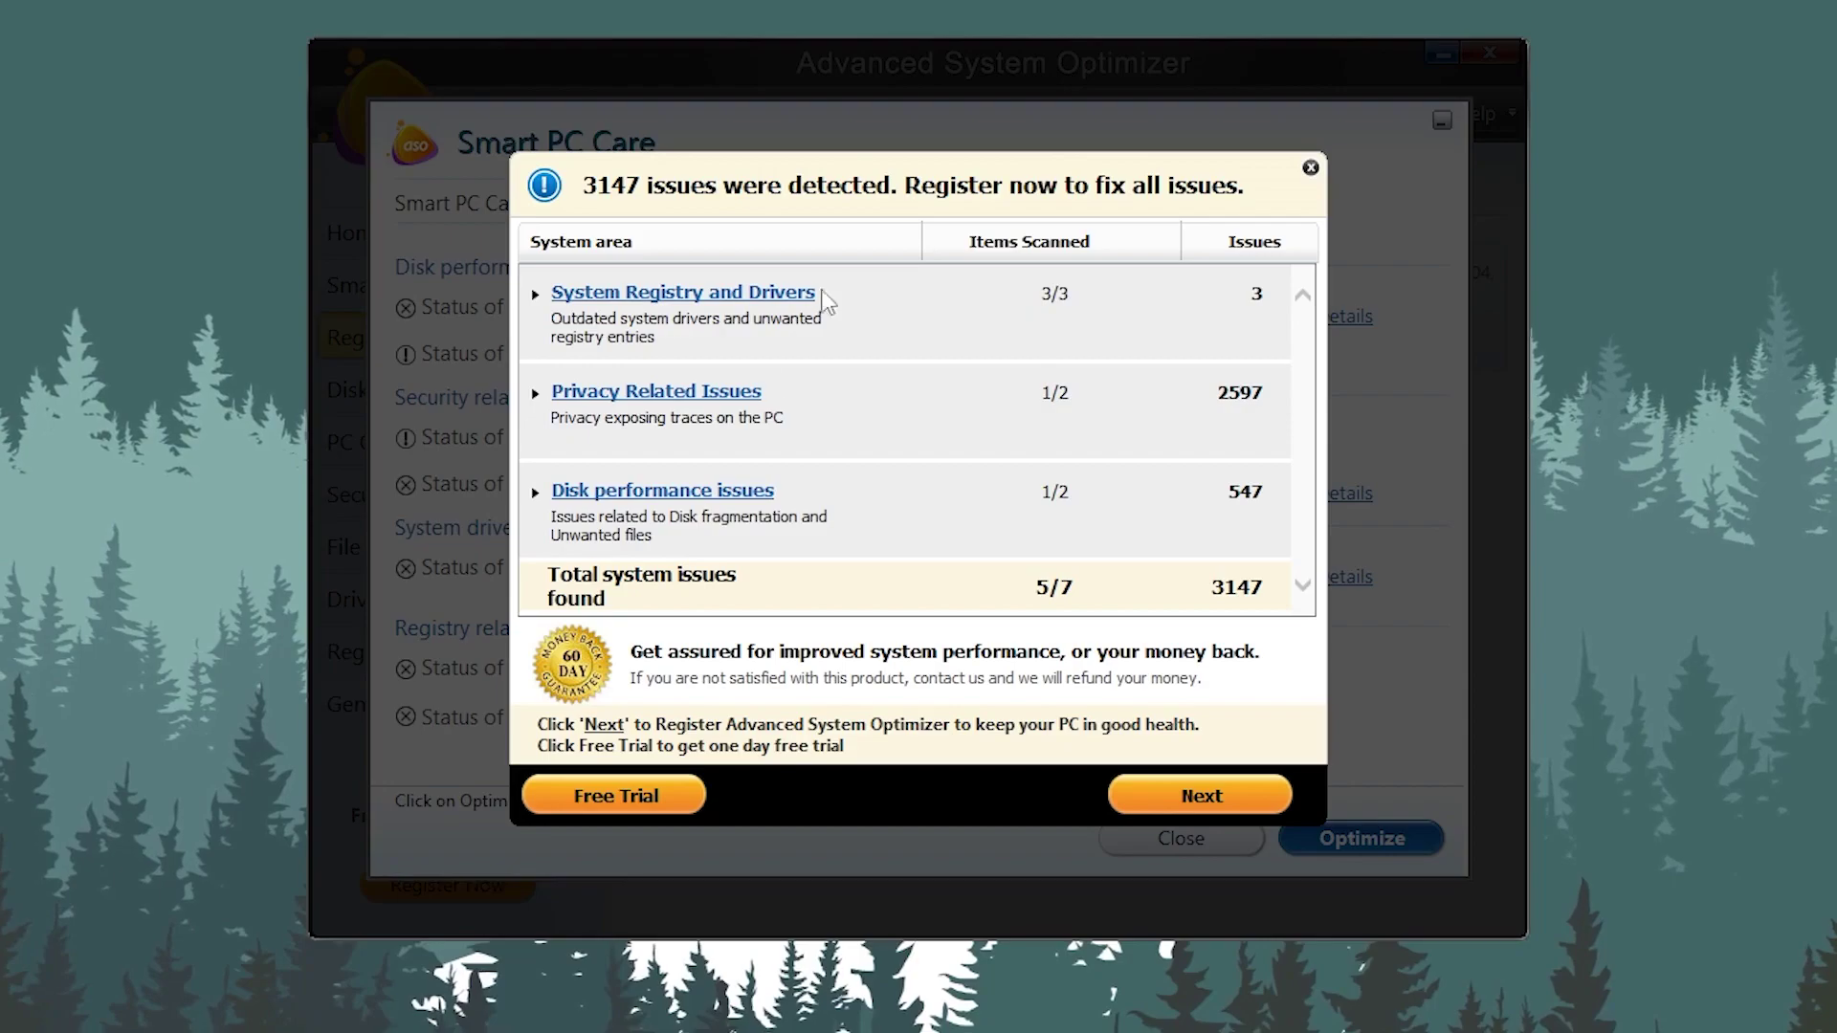
click(622, 802)
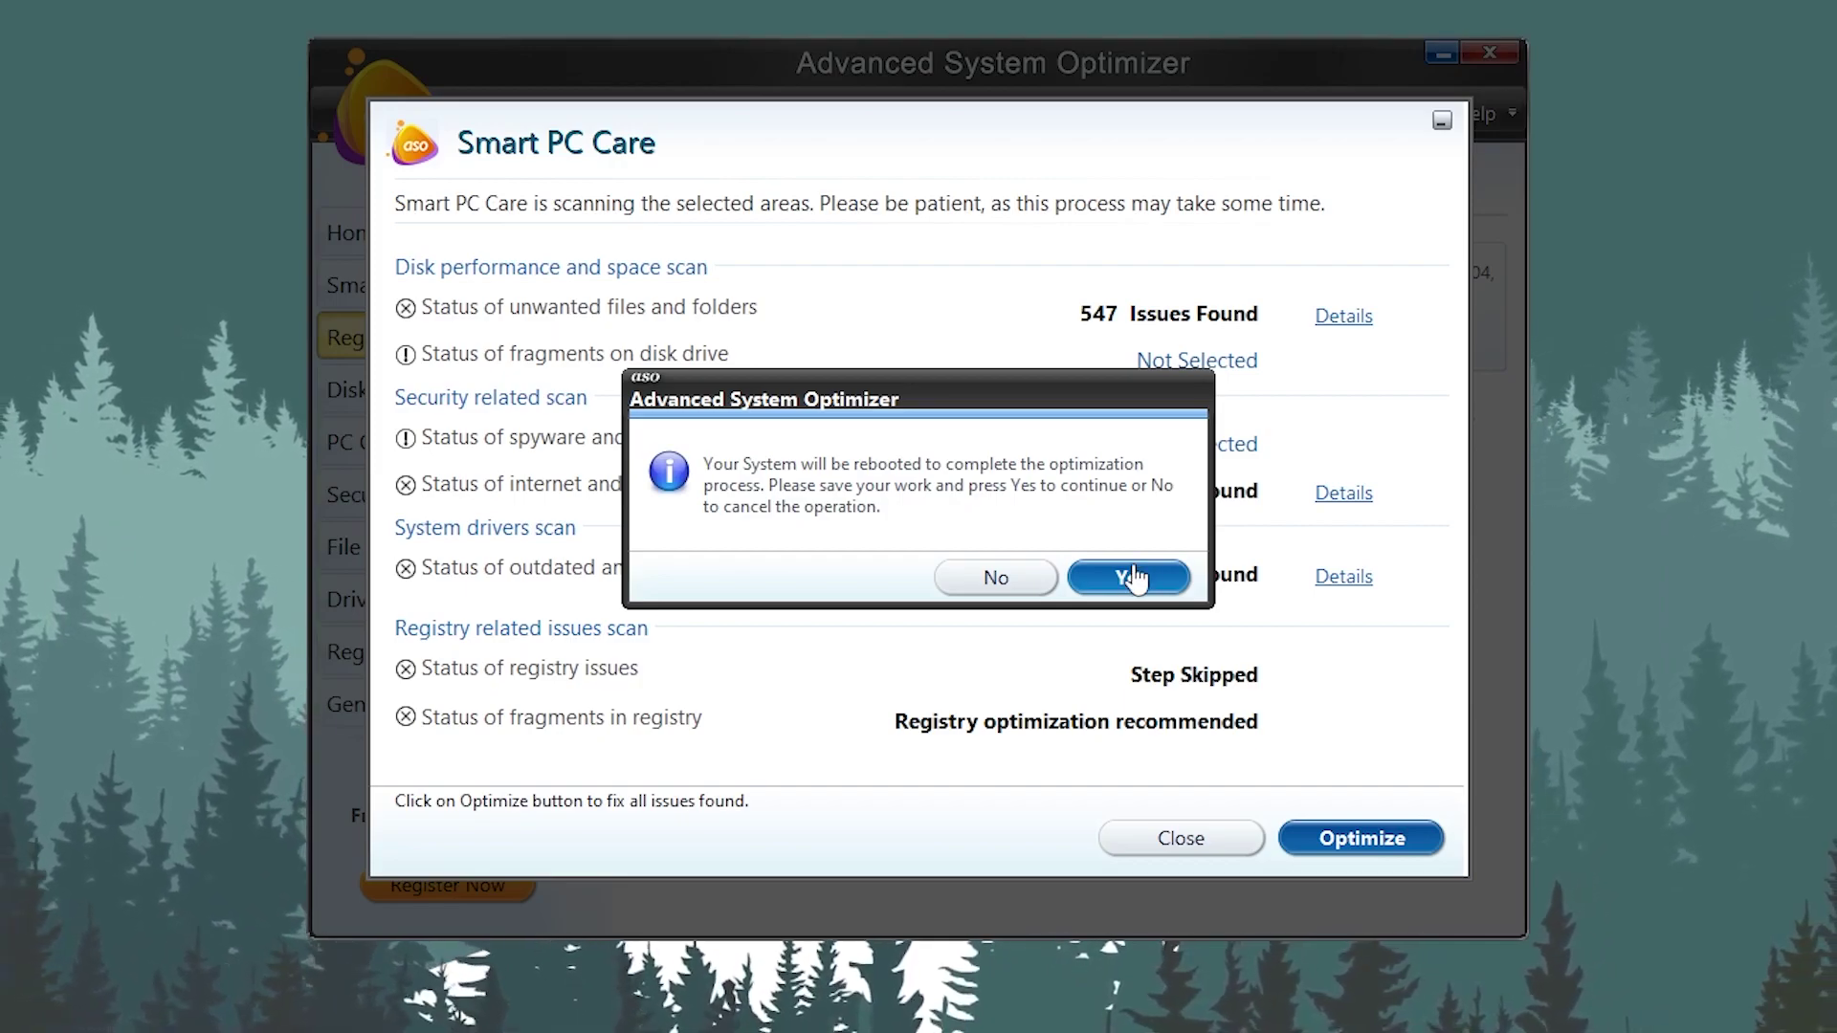
click(1135, 578)
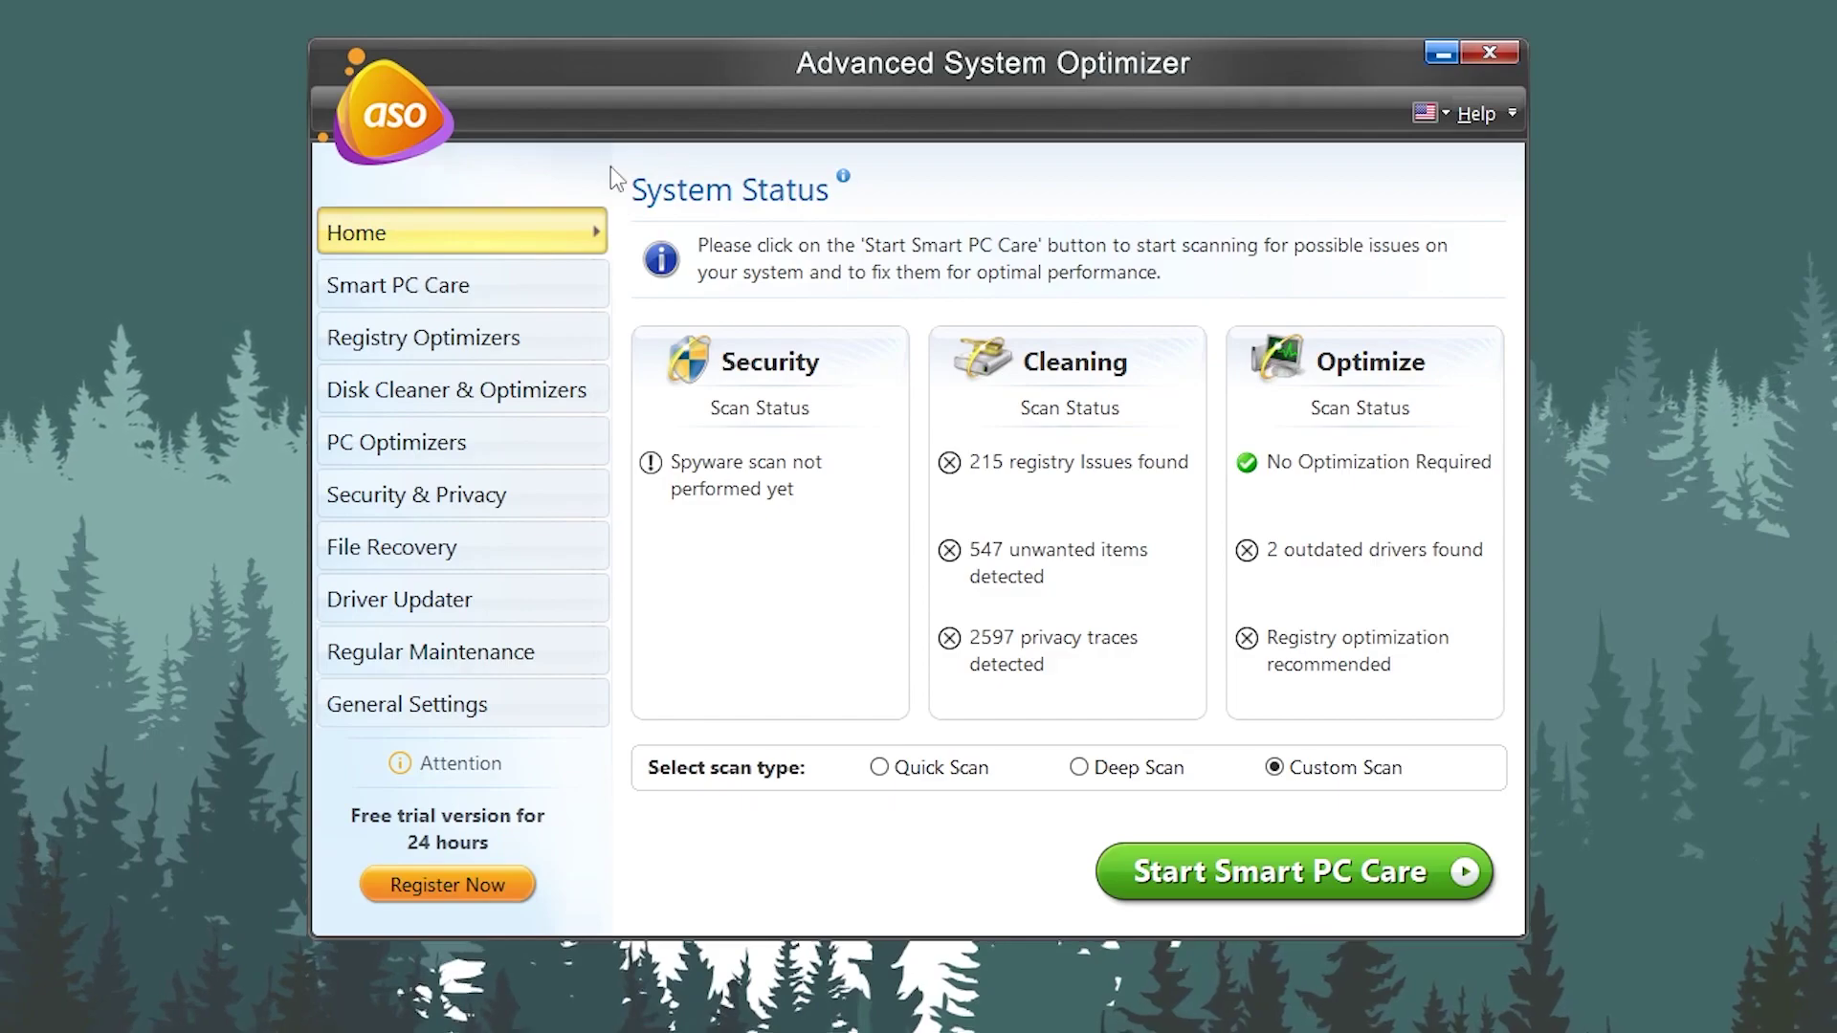
Open PC Optimizers > Game Optimizer > Select Location Now, clear the warning, and enter 'Fortnite' as the game name.
click(412, 445)
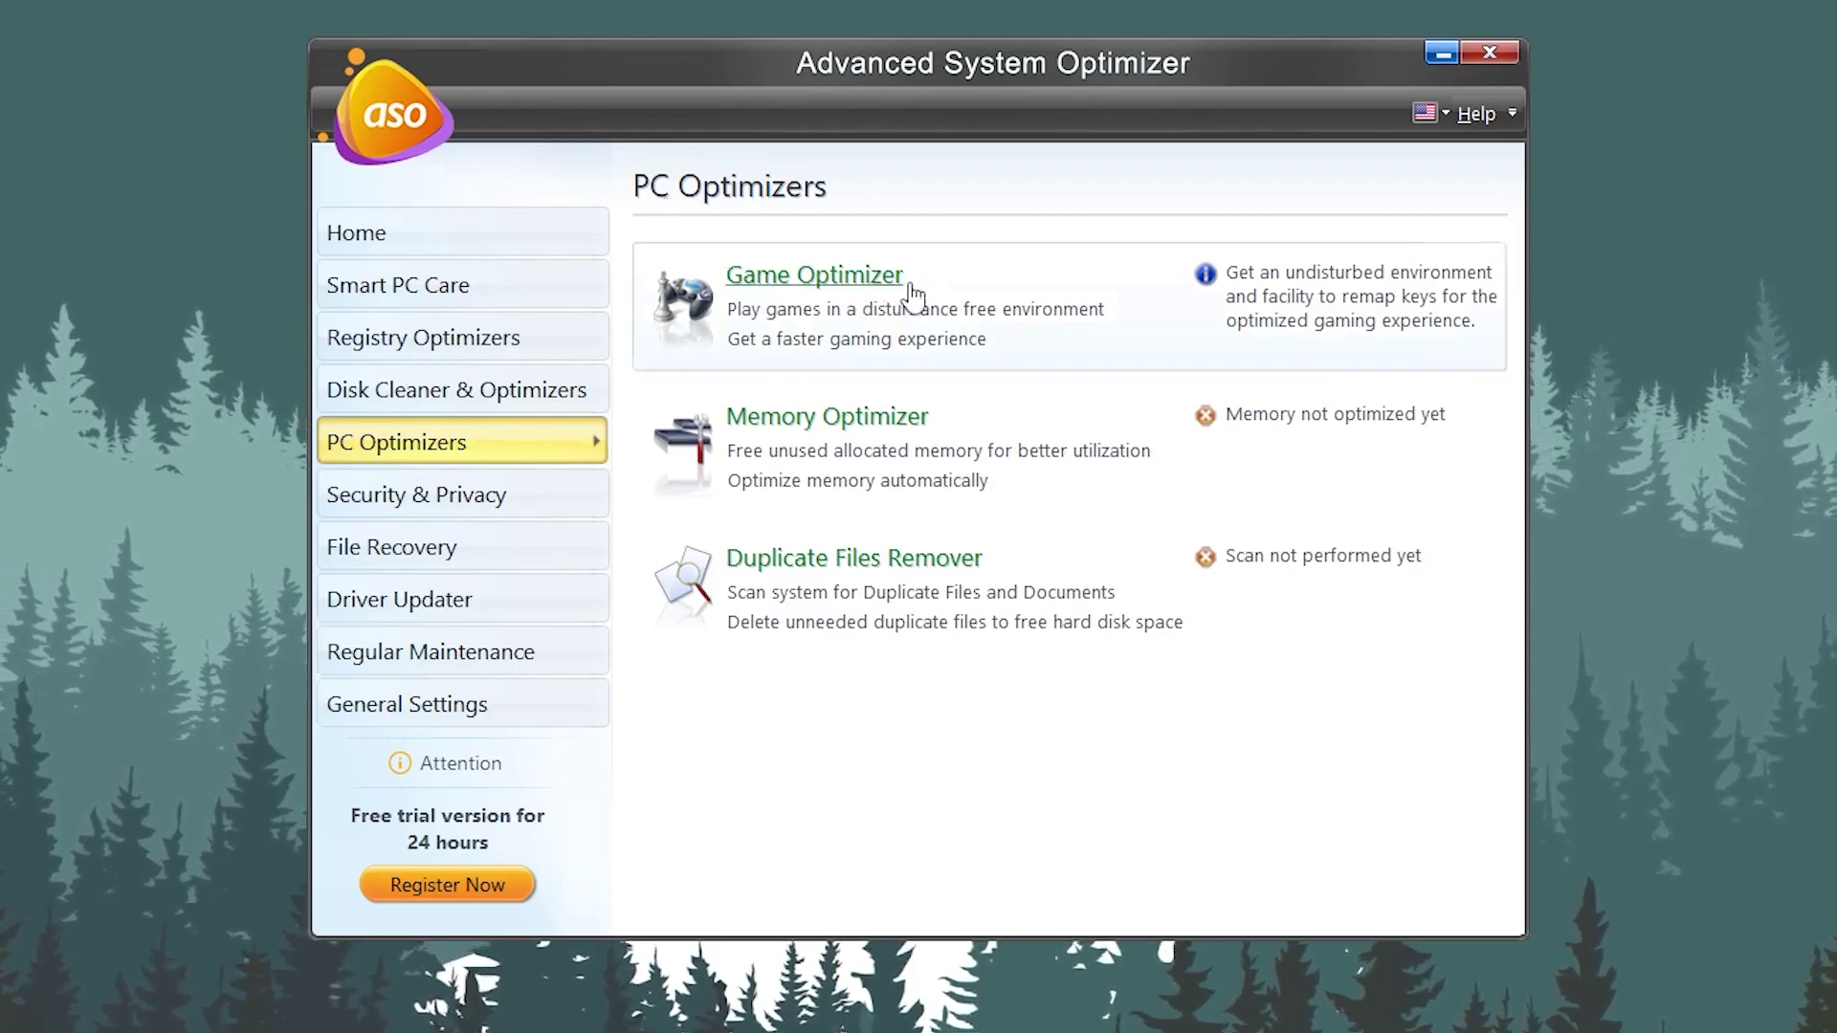
click(821, 278)
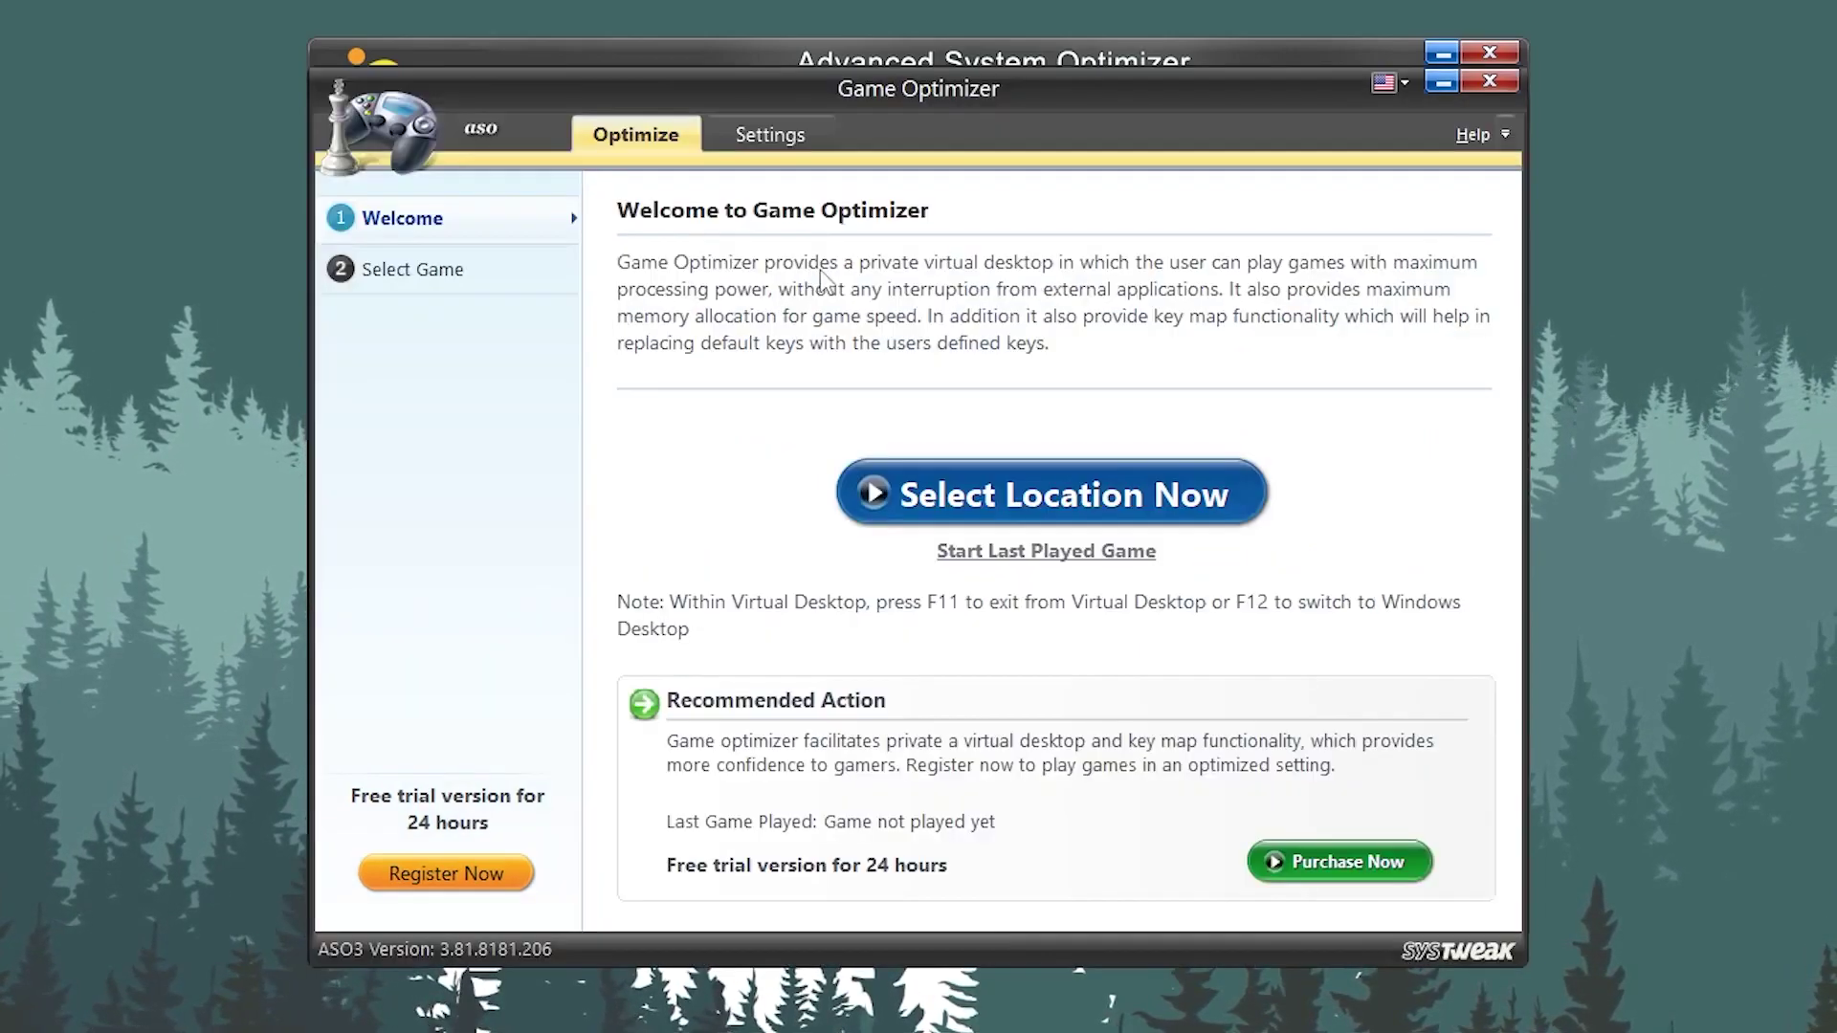
click(899, 494)
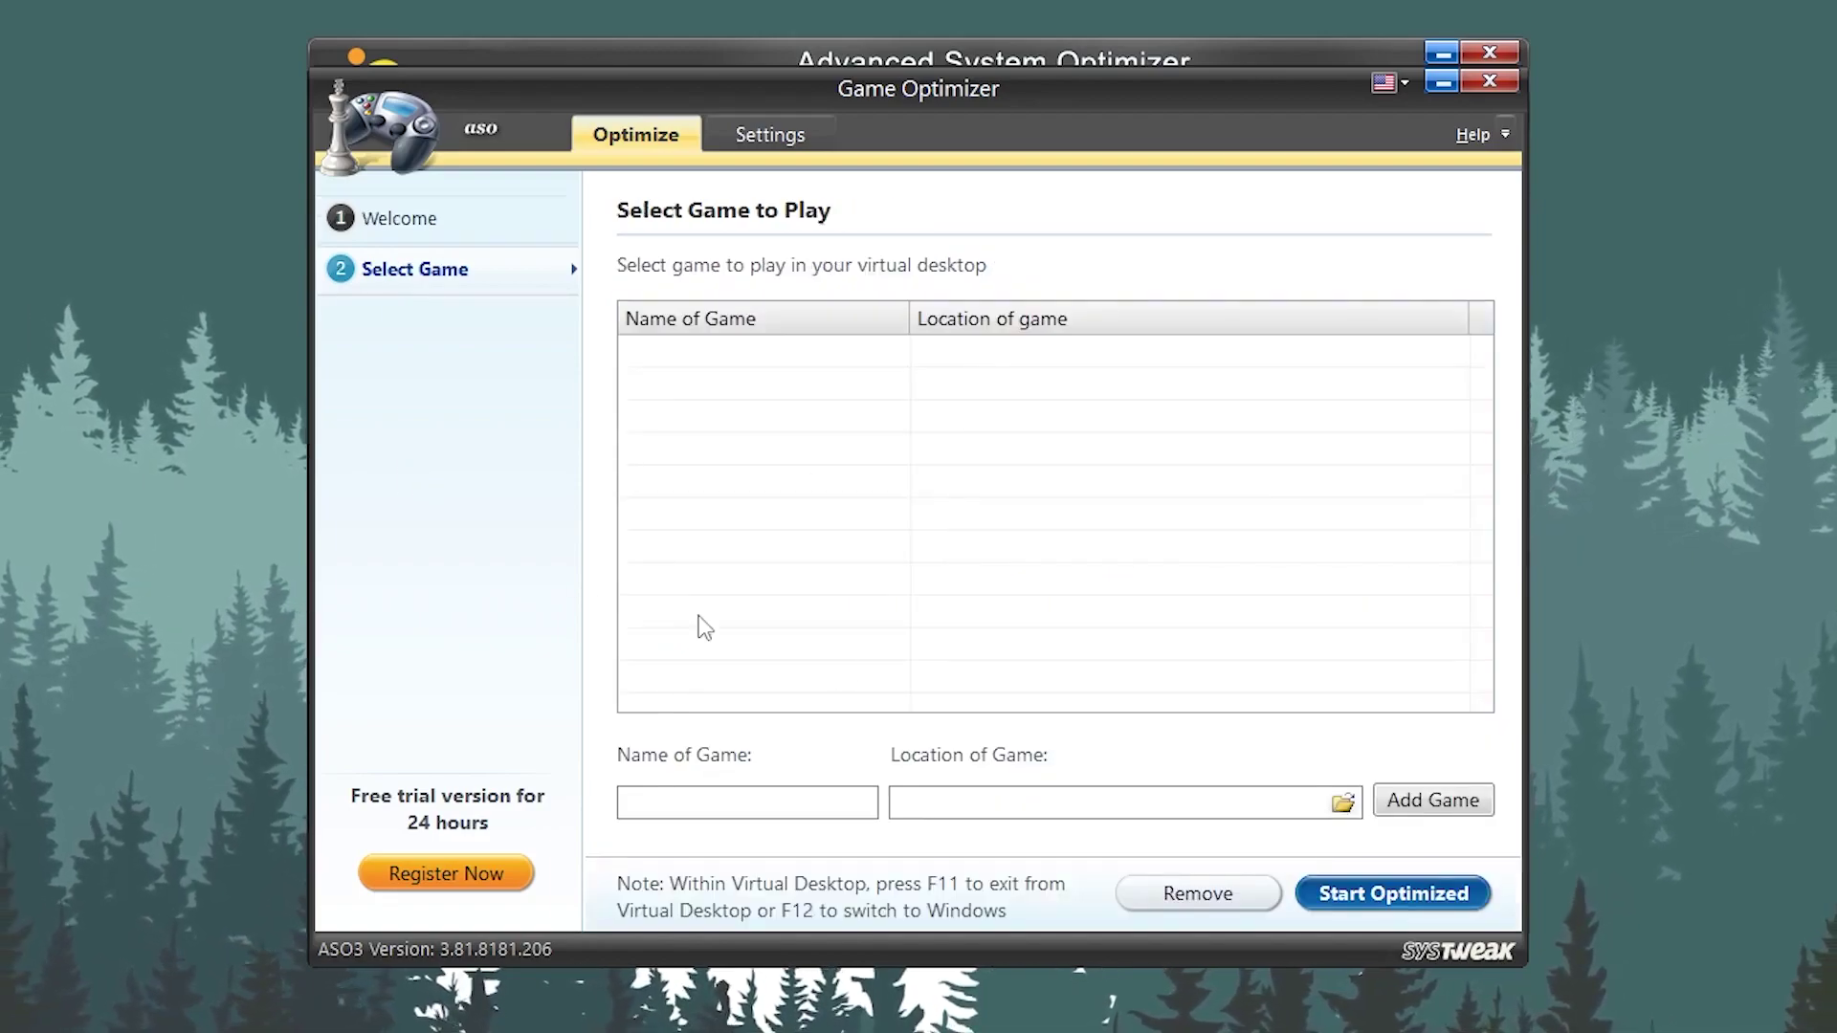
click(1429, 808)
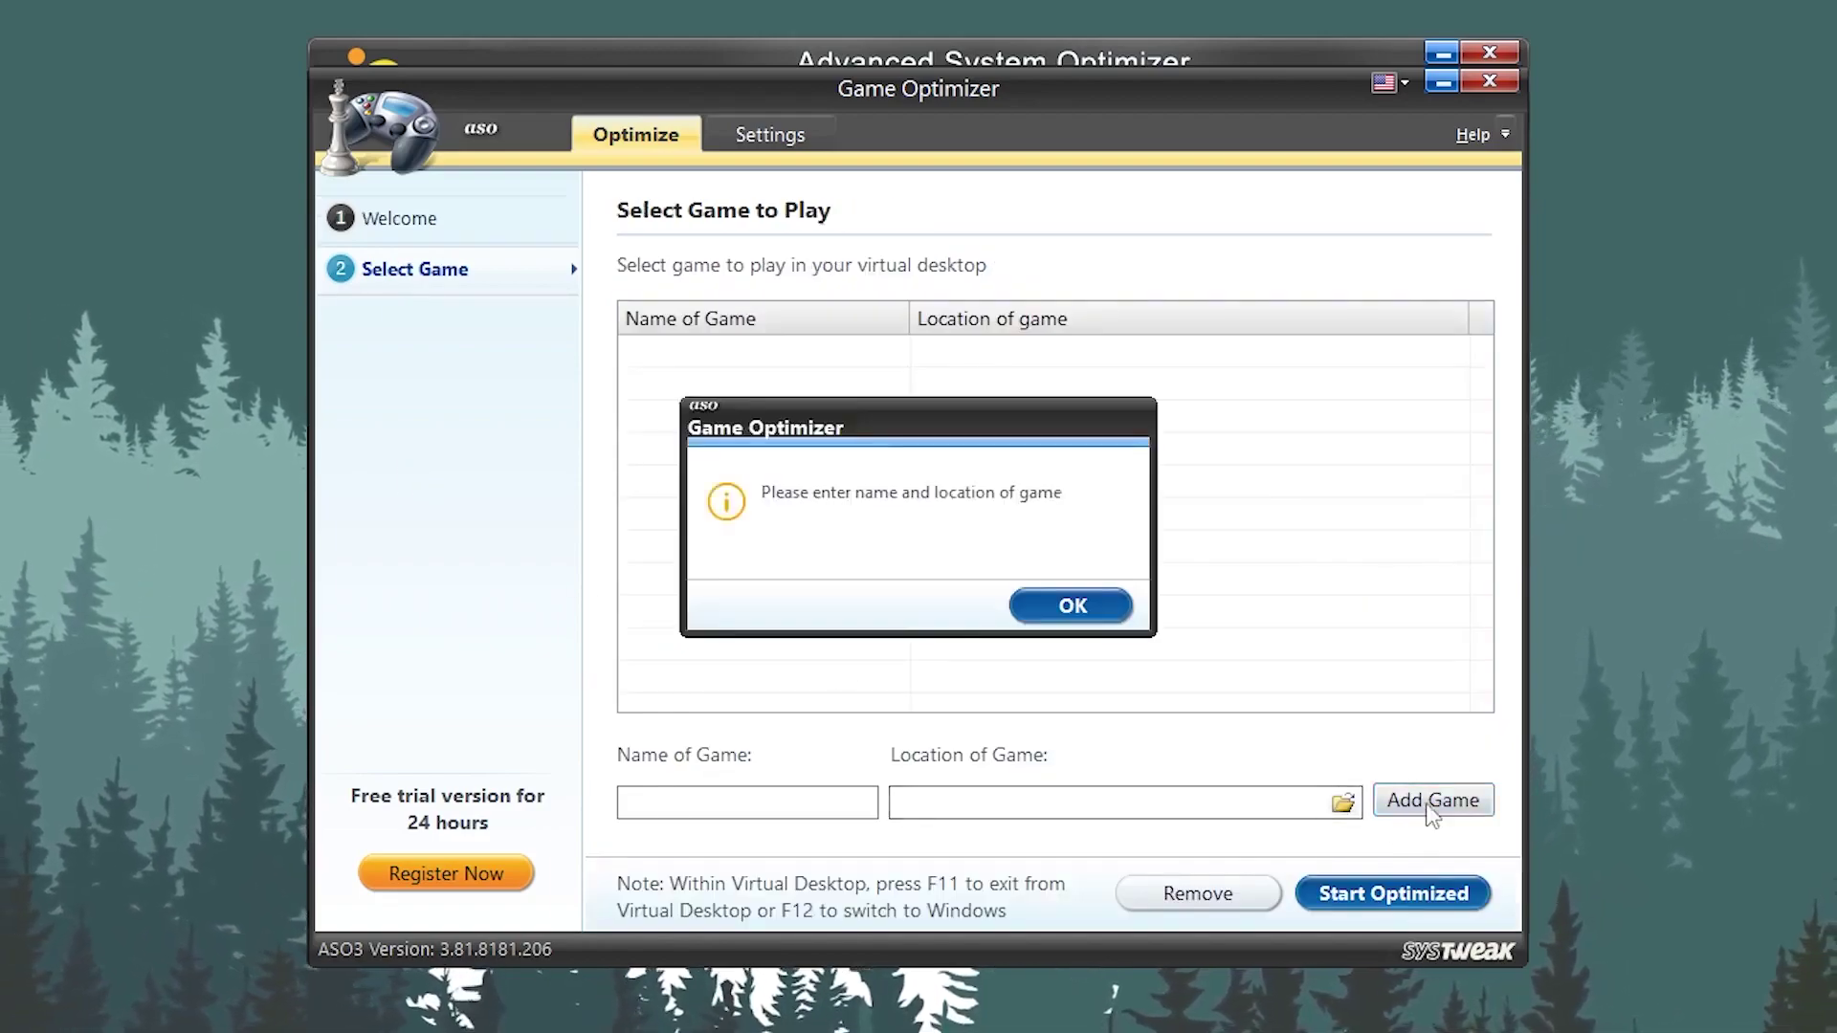
click(1068, 610)
click(761, 813)
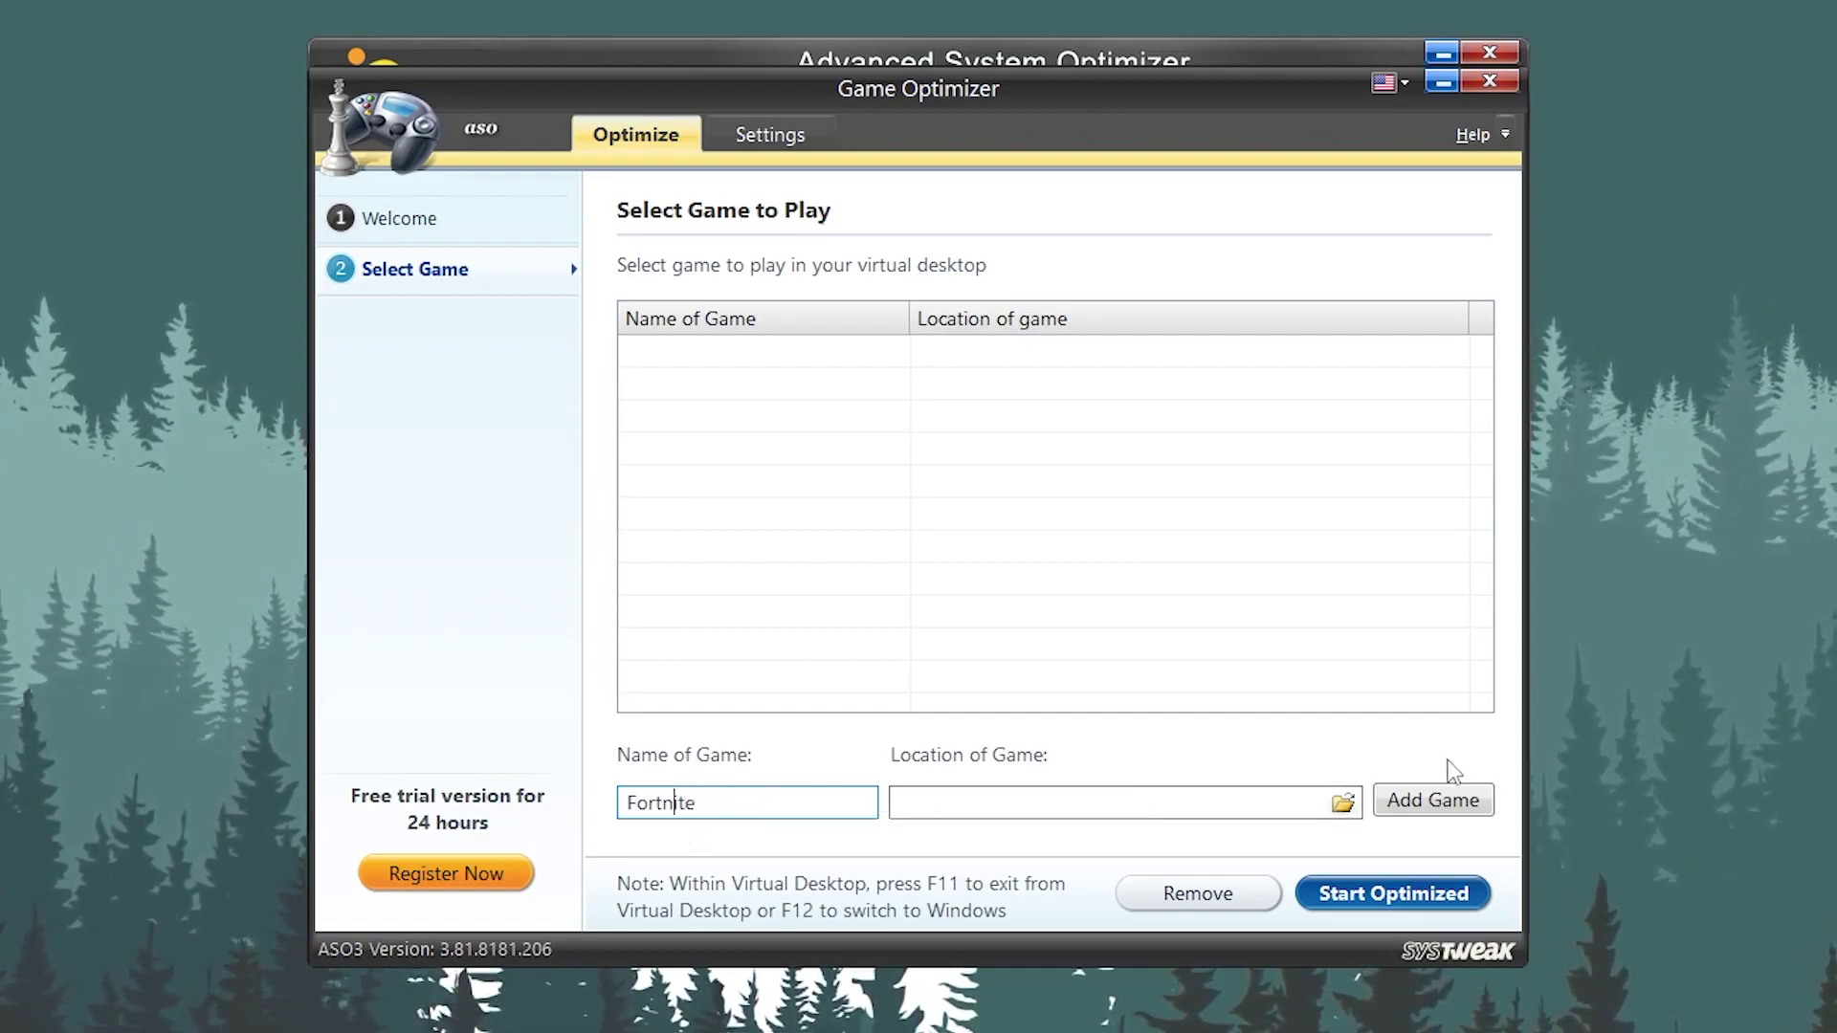
Set Fortnite's location to the client executable in C:\Program Files\Epic Games\Fortnite\FortniteGame\Binaries\Win64.
click(1440, 800)
click(1054, 605)
click(1342, 803)
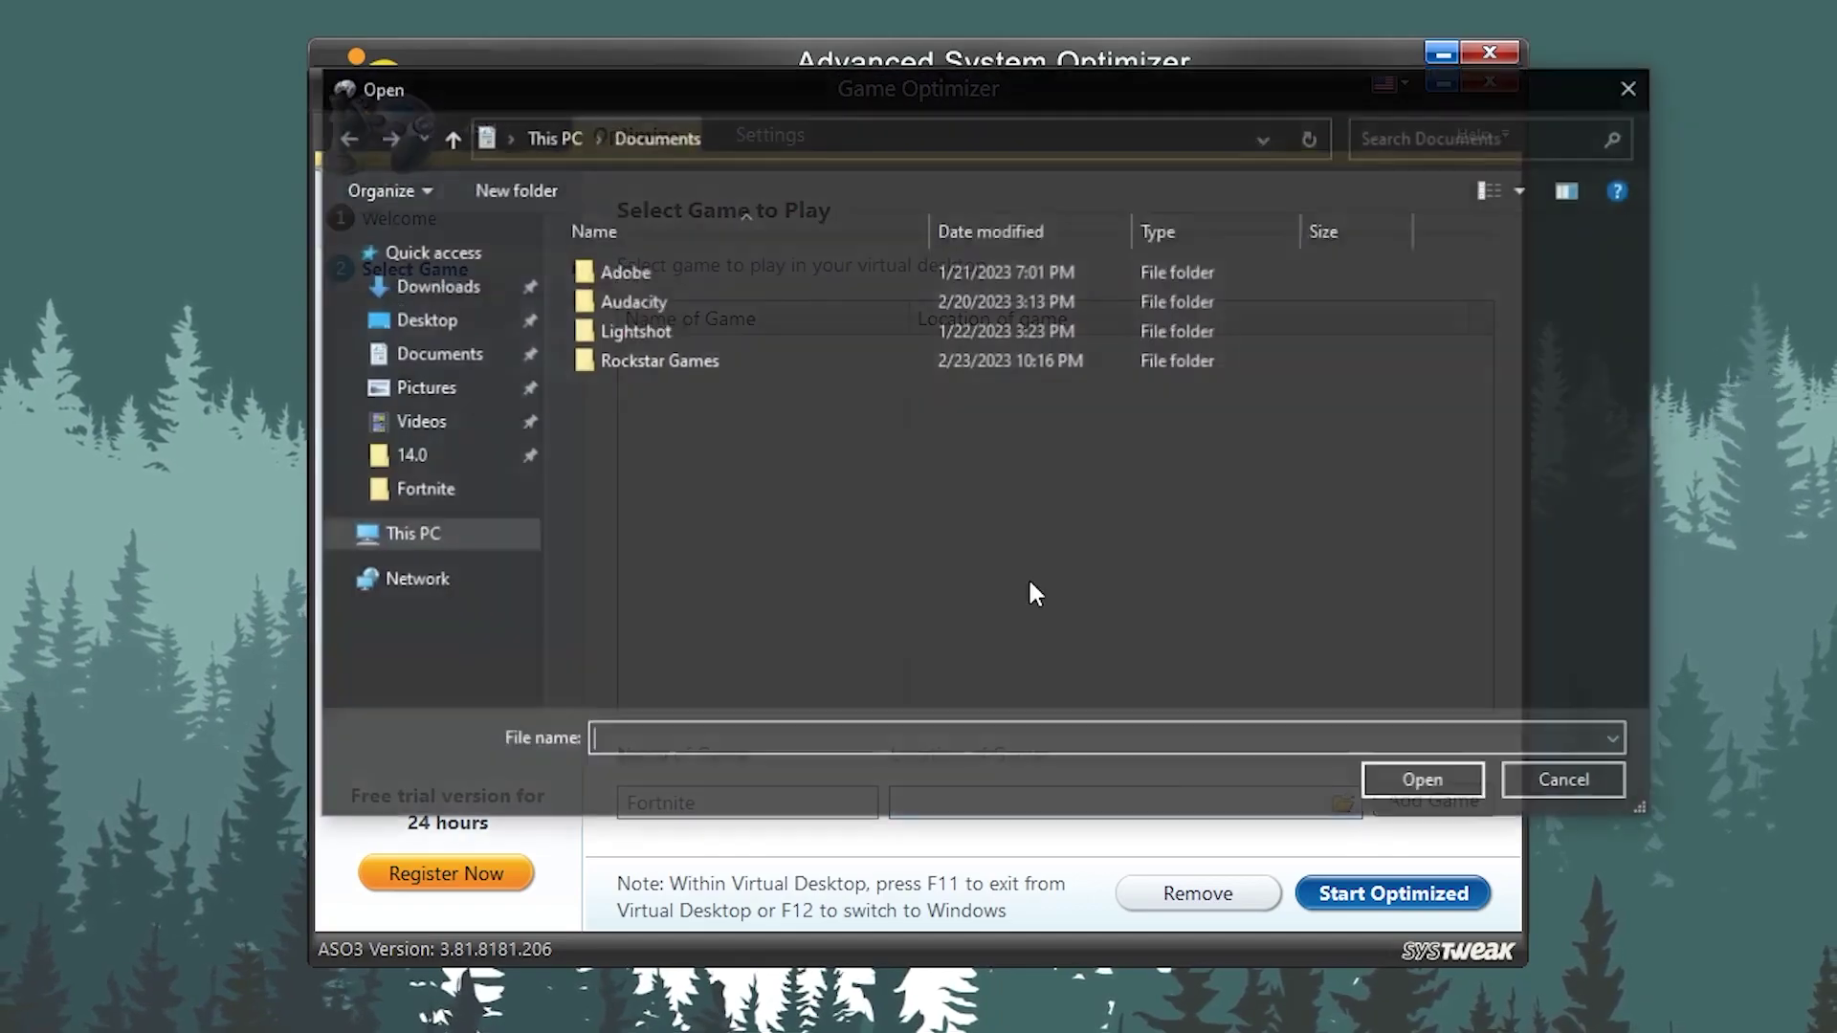
click(373, 541)
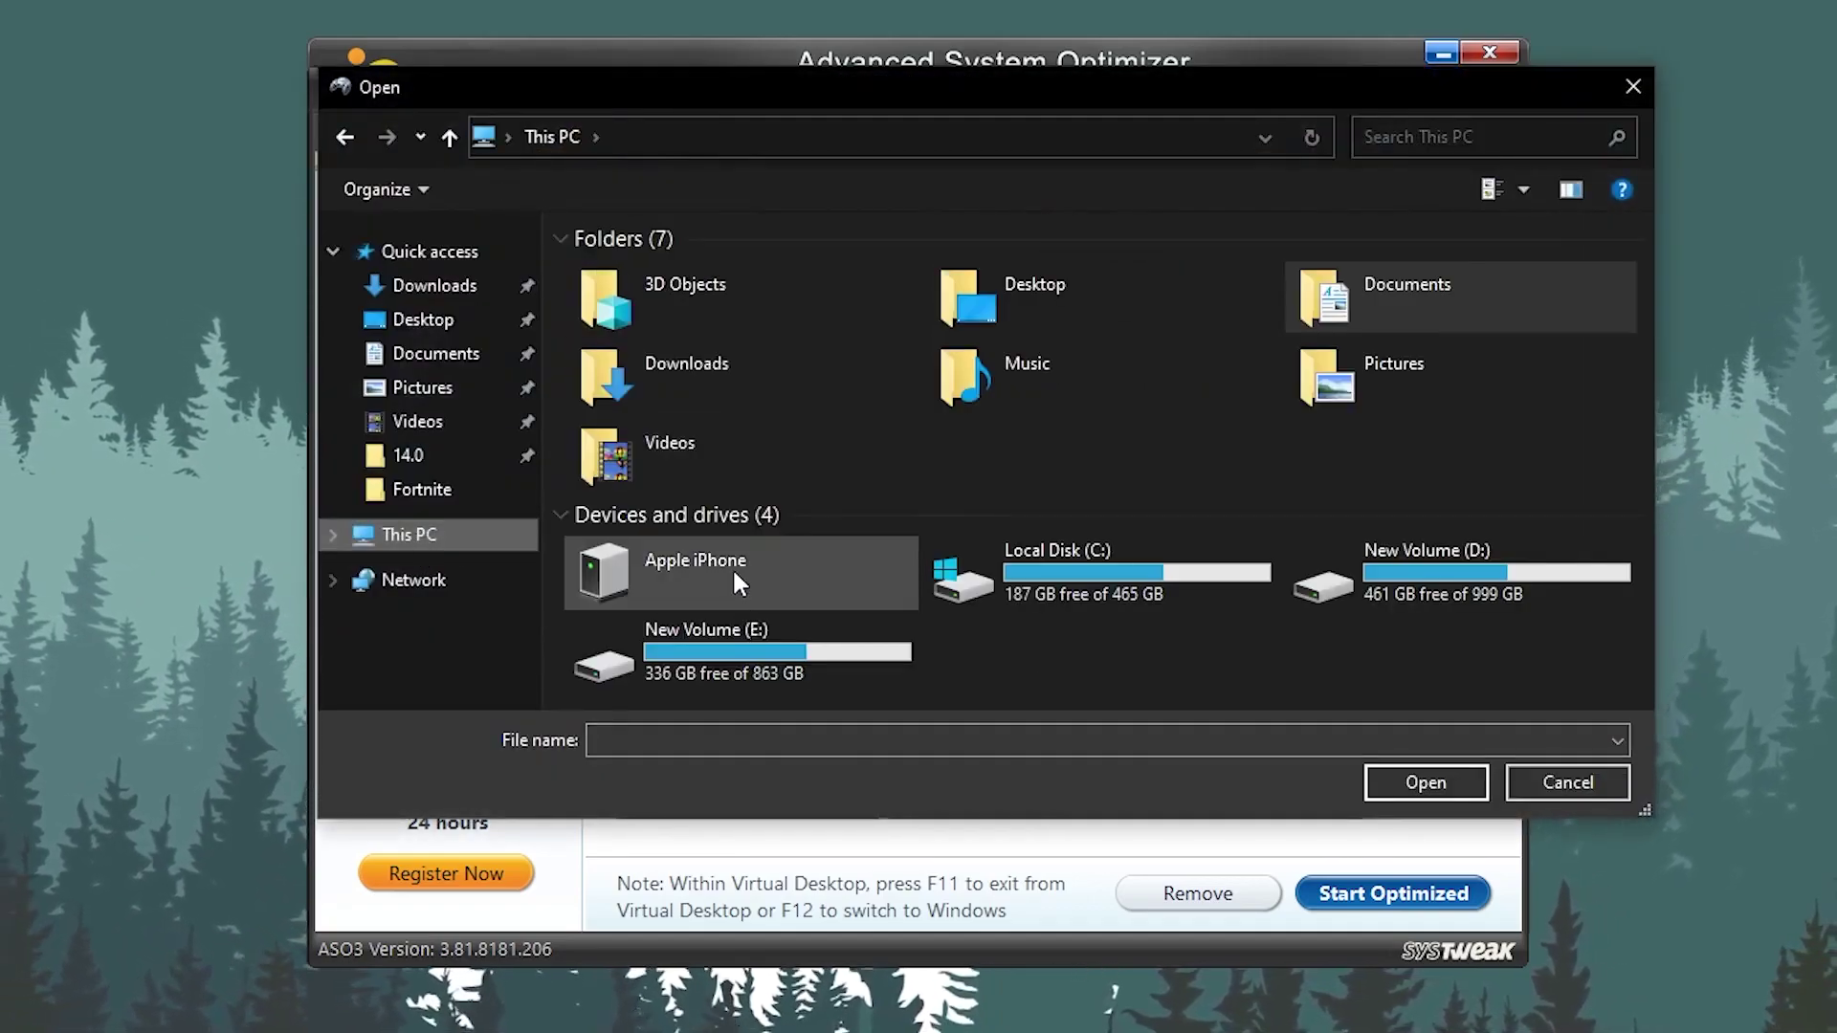
double_click(1054, 568)
double_click(709, 387)
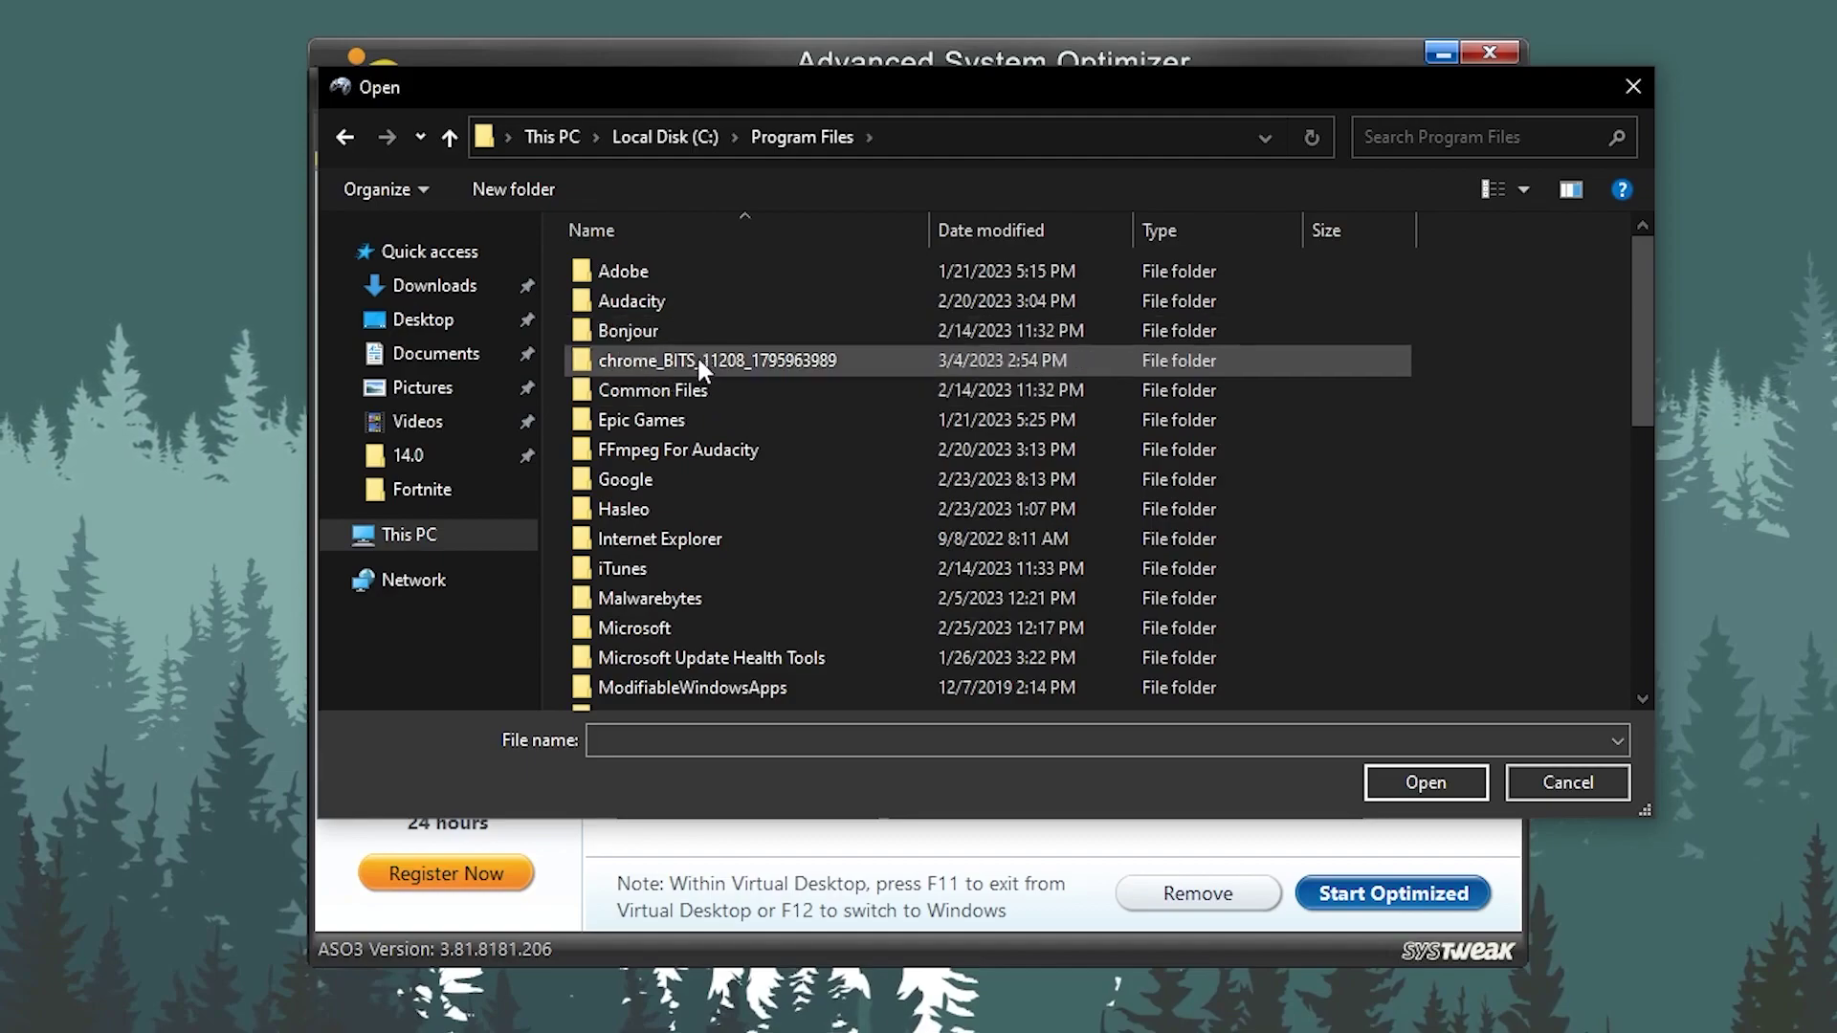
double_click(647, 421)
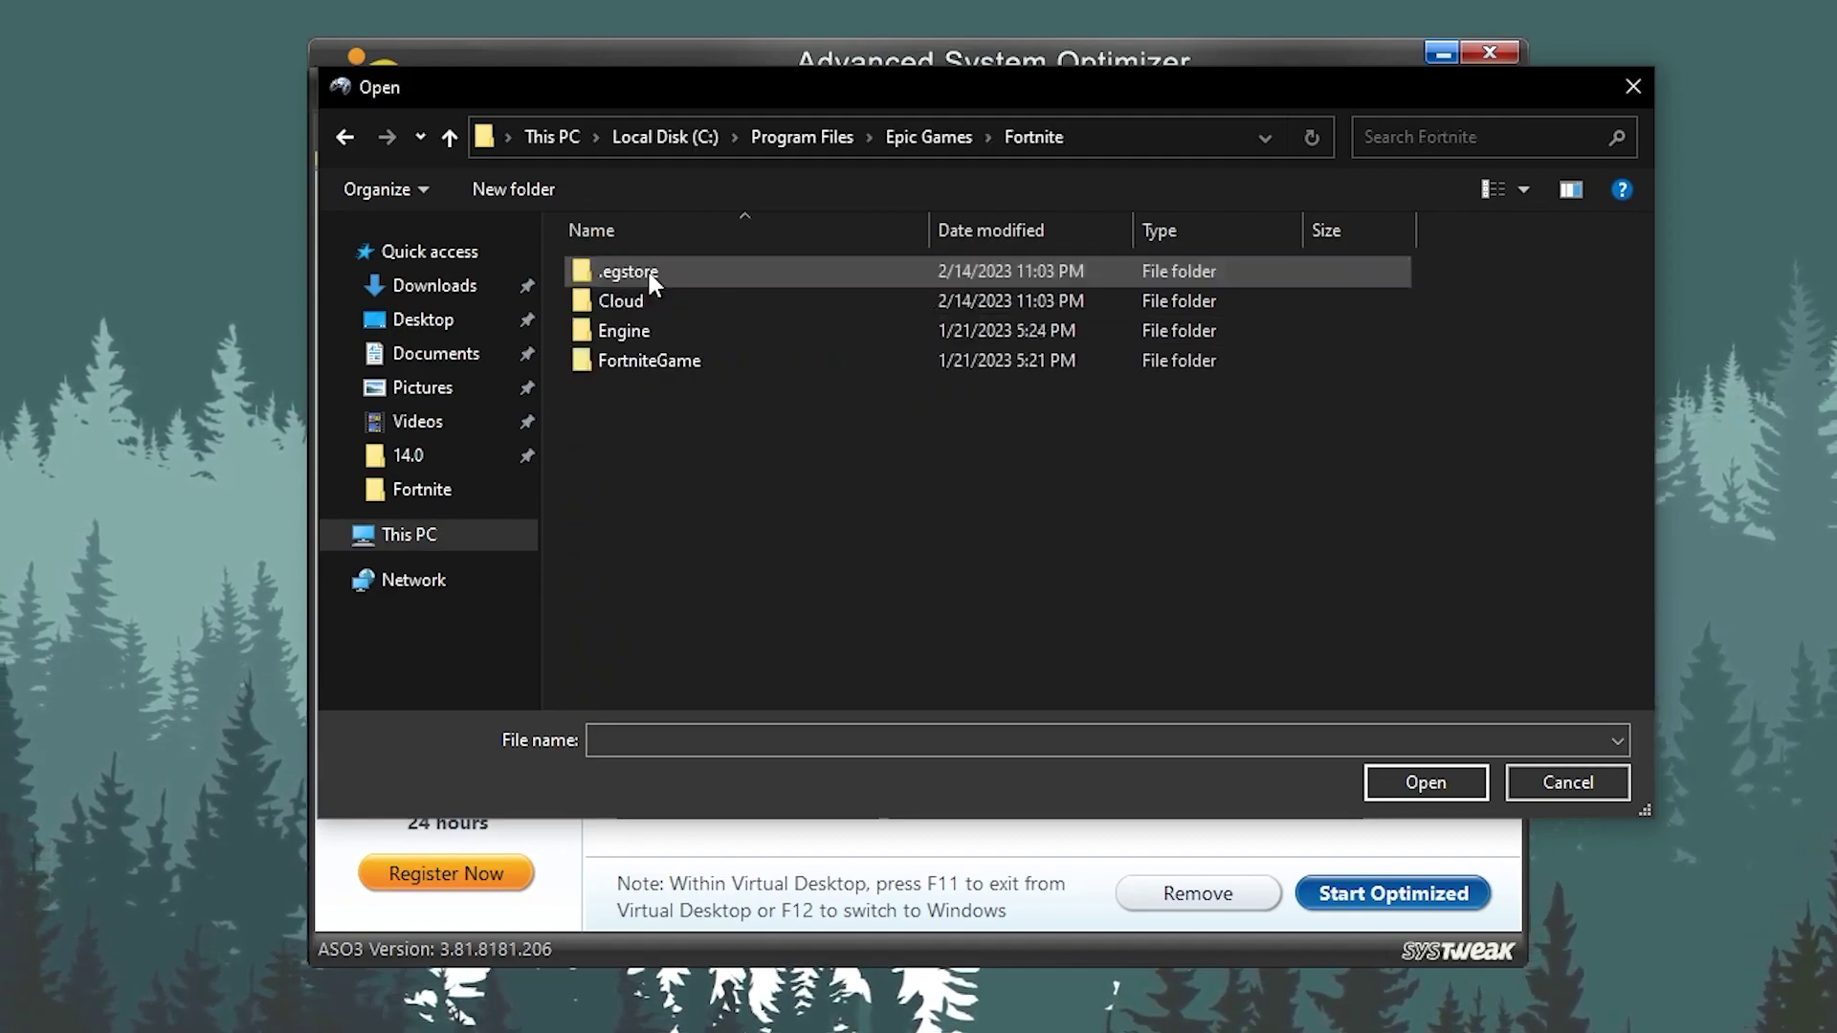
double_click(639, 360)
double_click(678, 270)
double_click(675, 297)
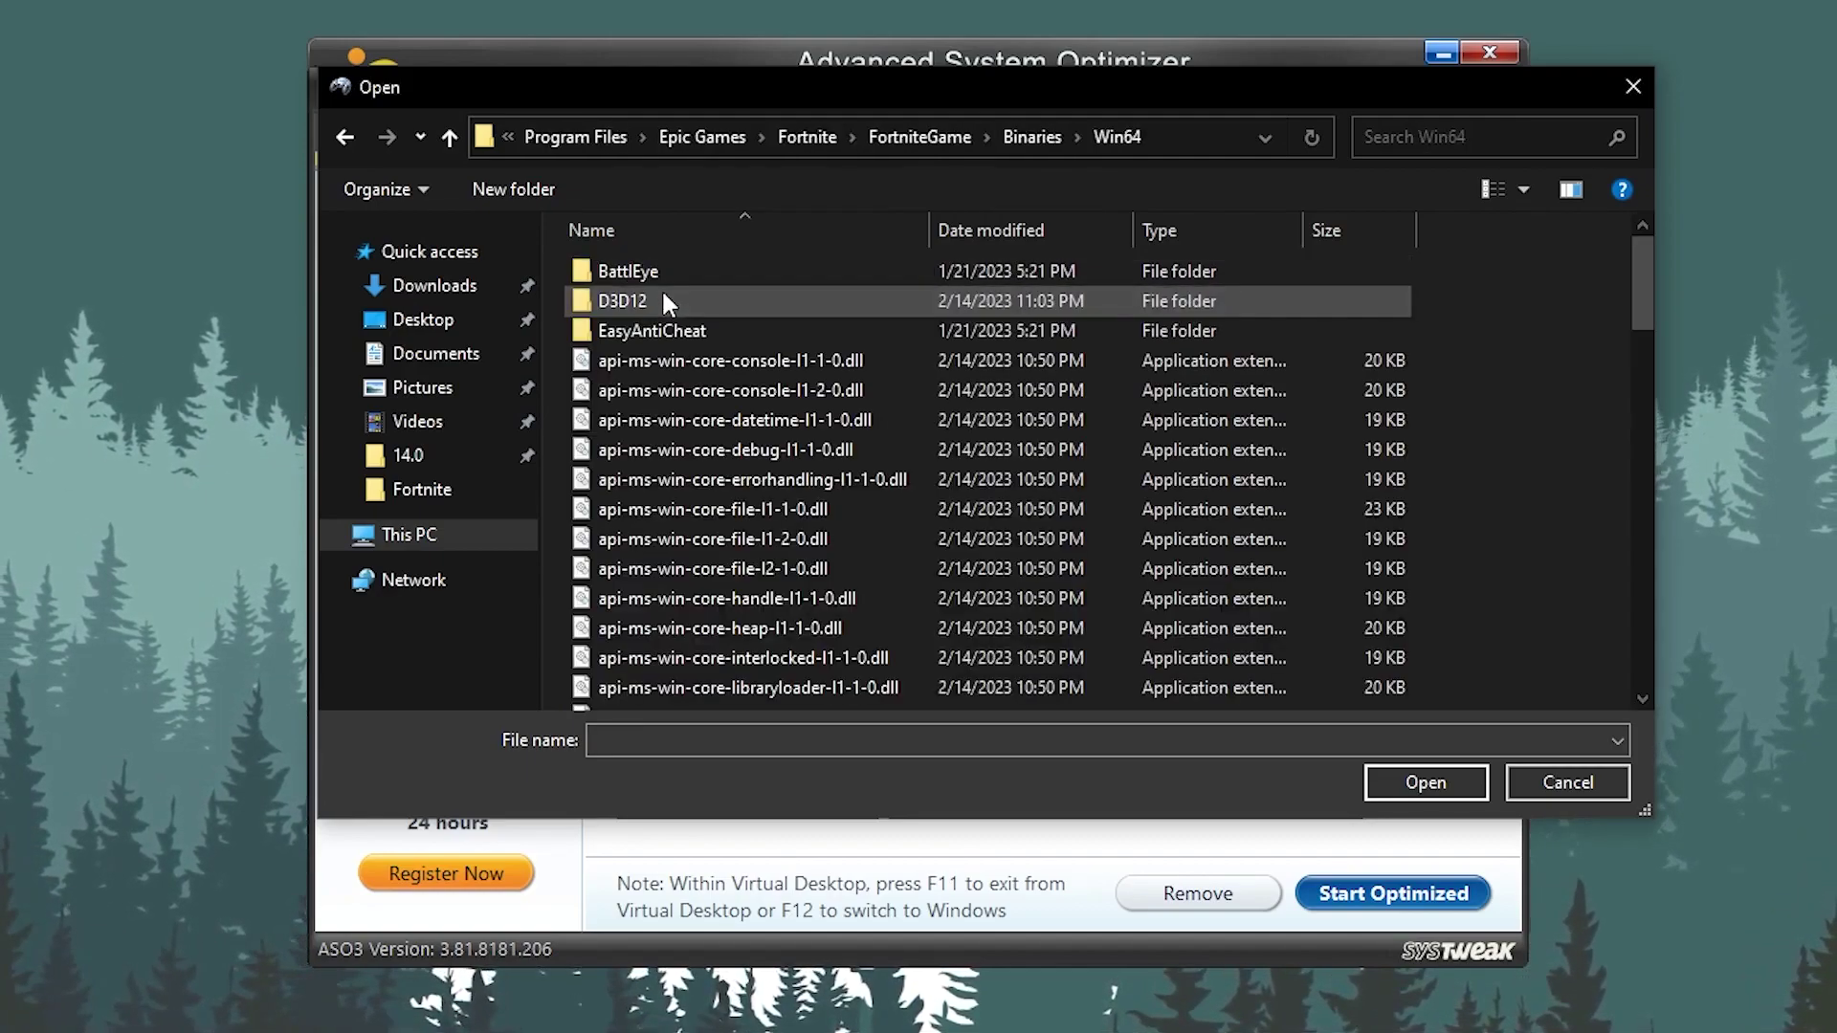
scroll(664, 294, down, 20)
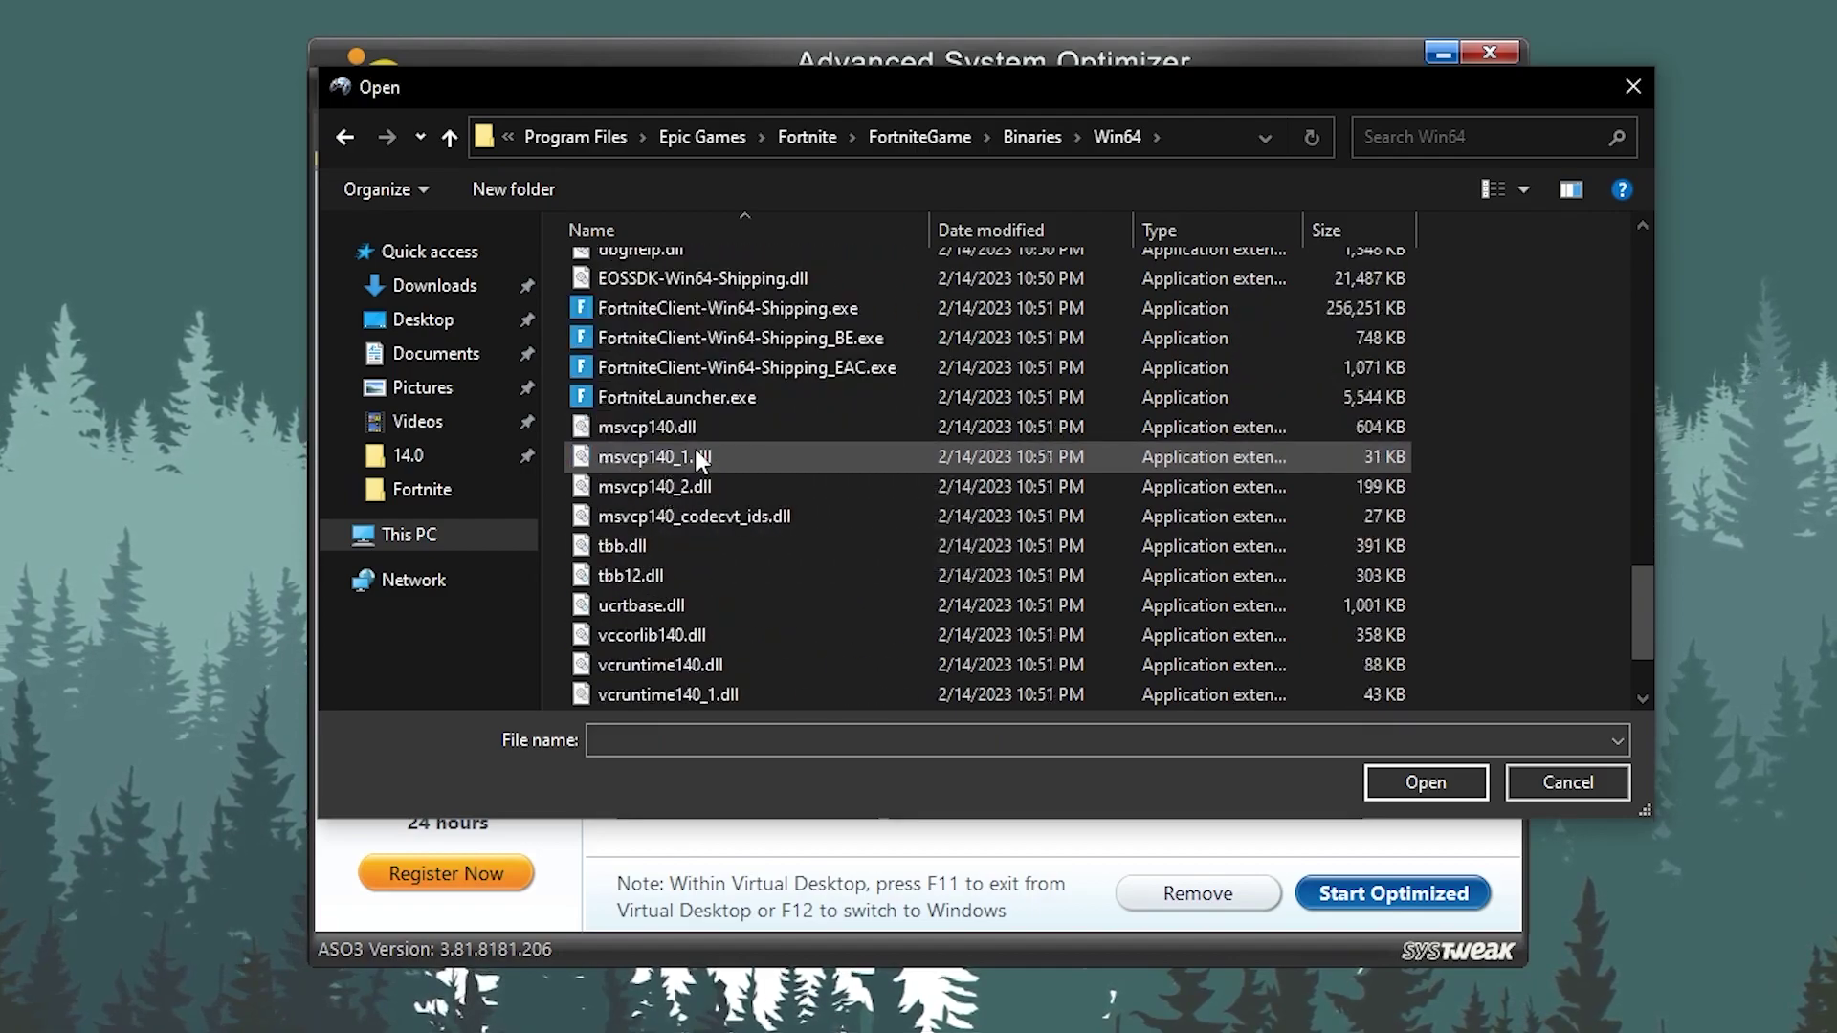
click(1425, 782)
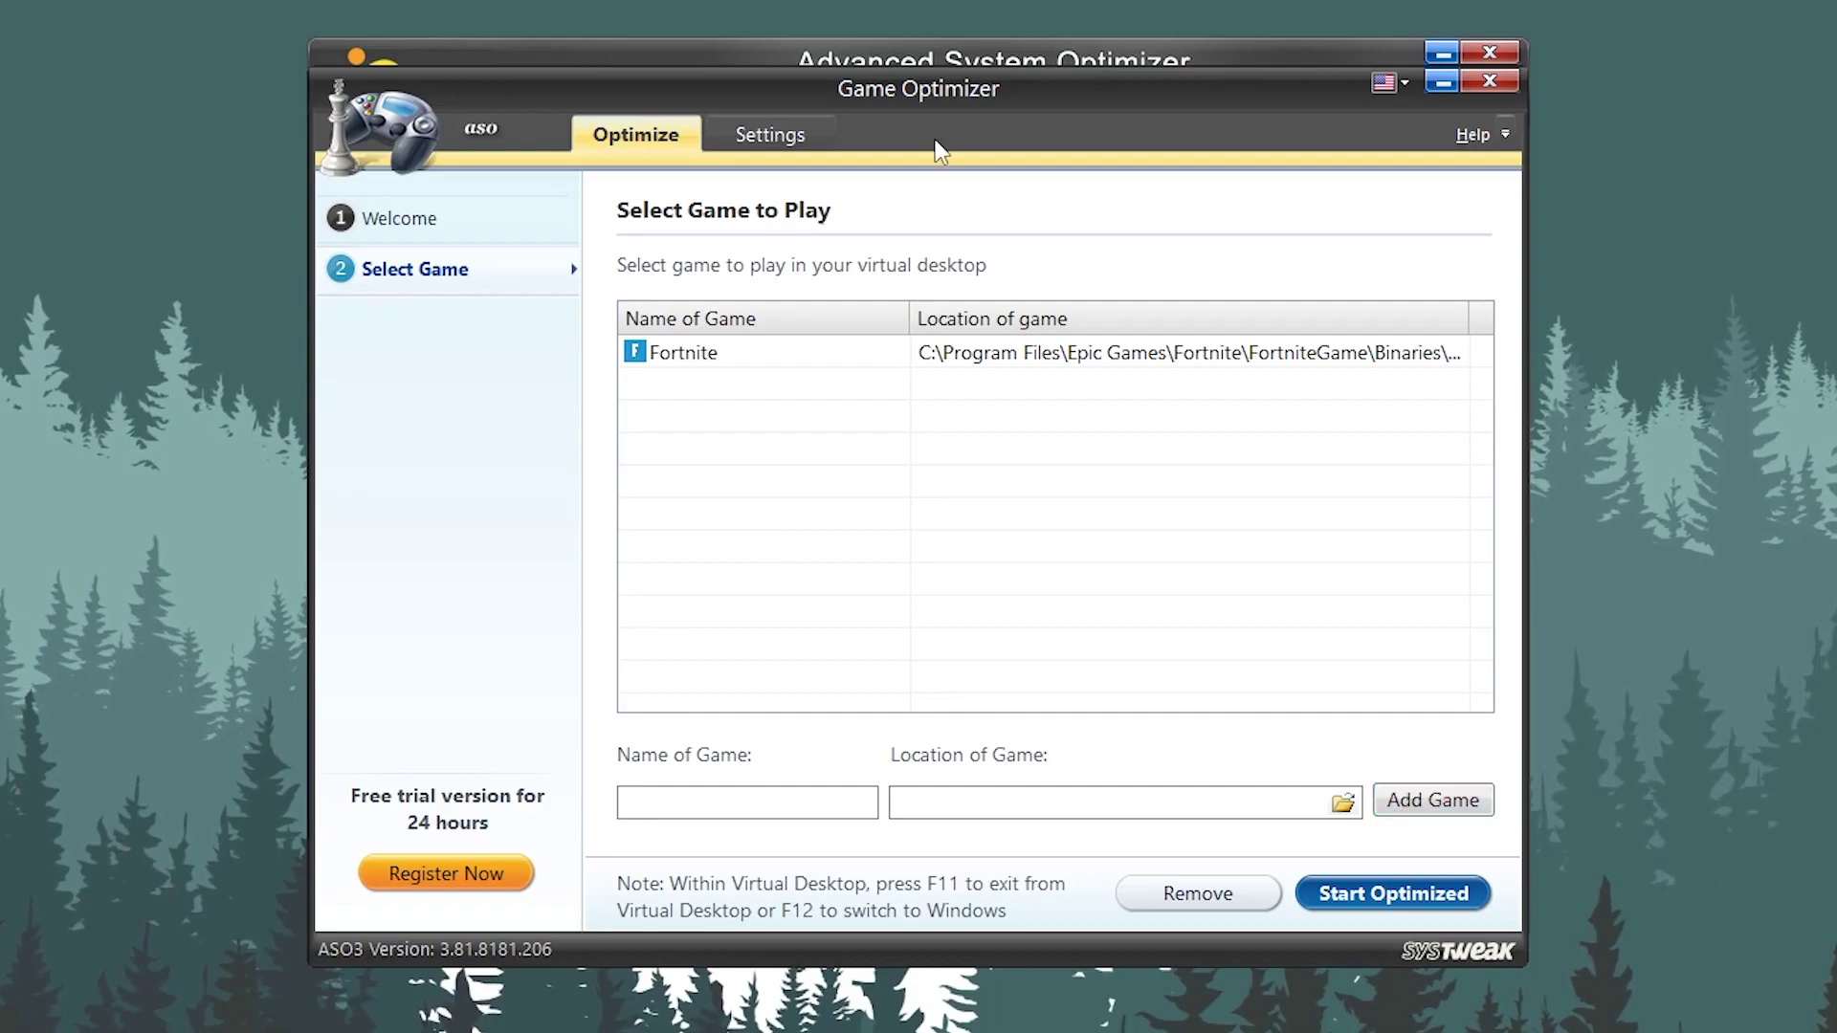